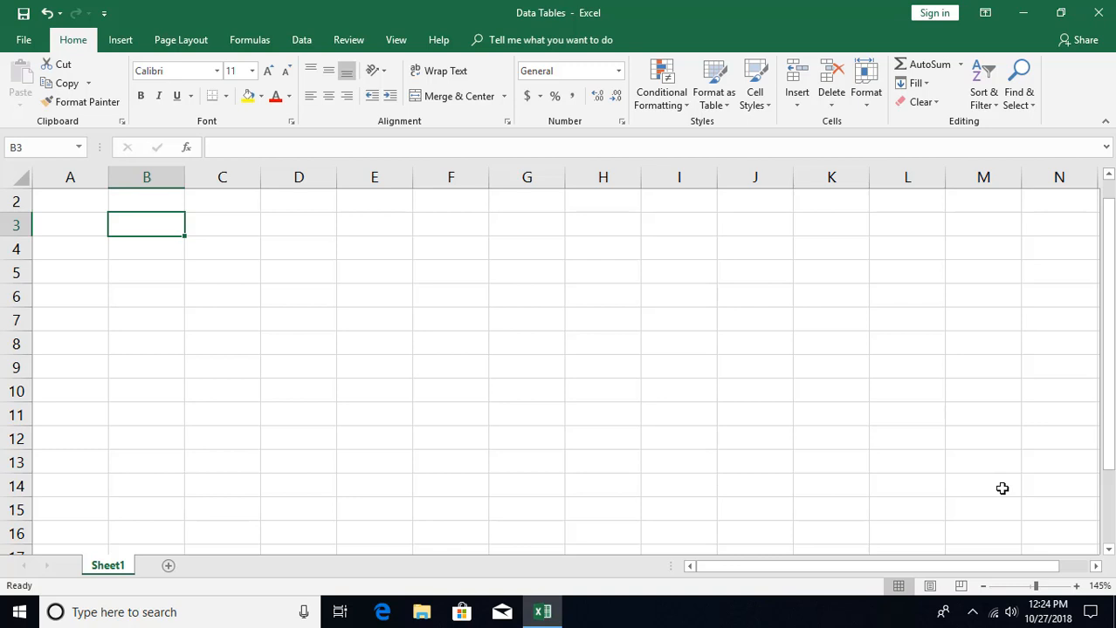
# - Enter the label Cost Price in B3 and the value 20 in C3, formatted as currency
pyautogui.write('Cos')
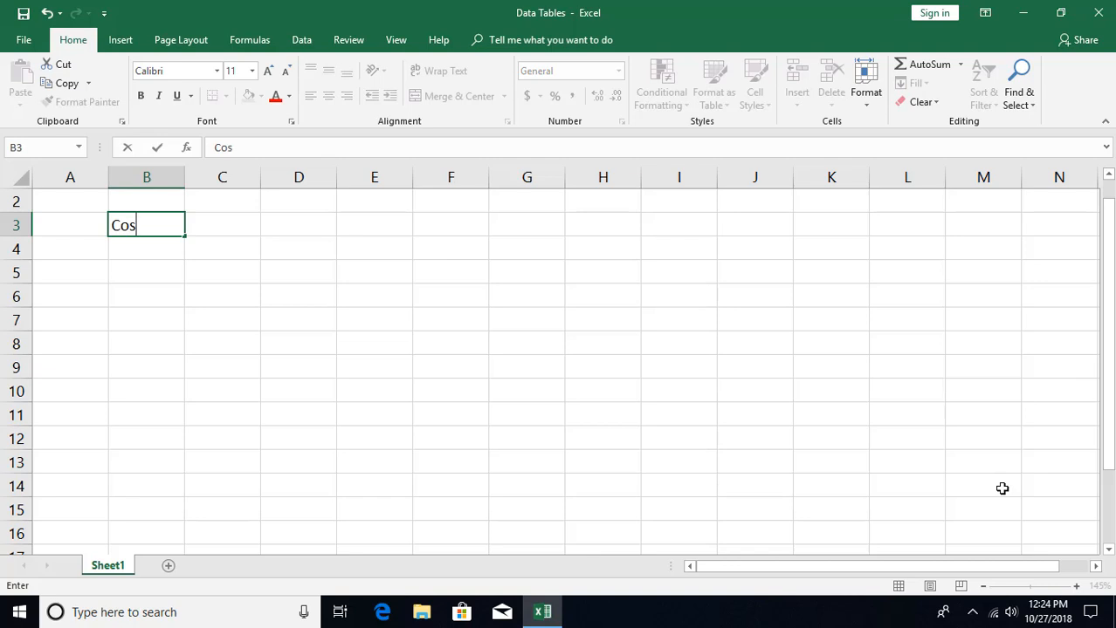
pyautogui.write('t Price')
pyautogui.press('Tab')
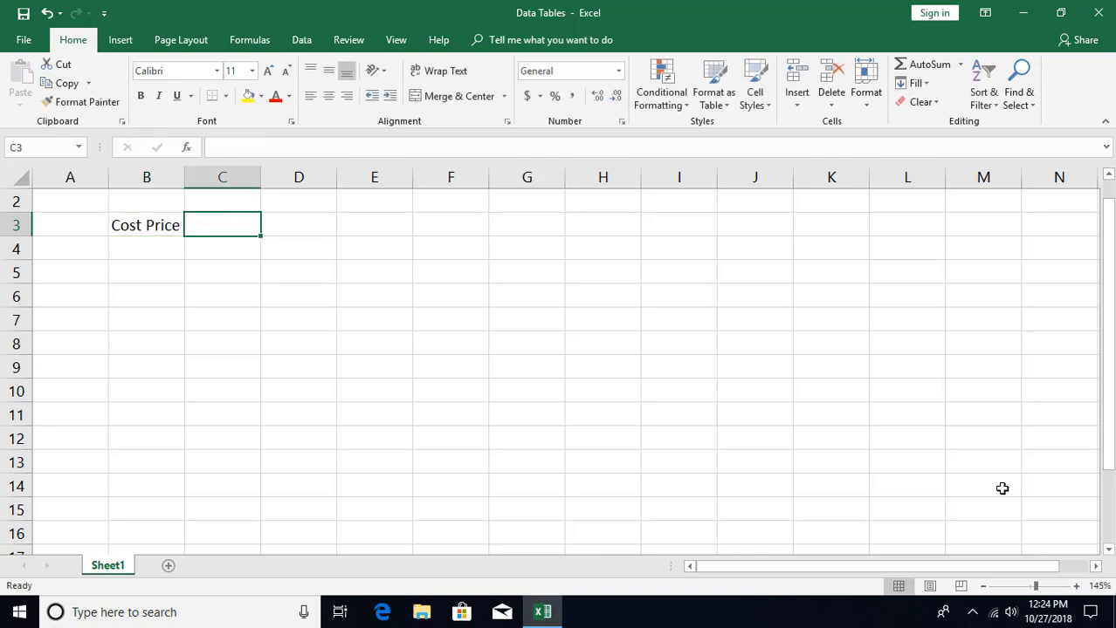
pyautogui.write('20')
pyautogui.hotkey('ctrl', 'Return')
pyautogui.hotkey('ctrl', 'shift', '4')
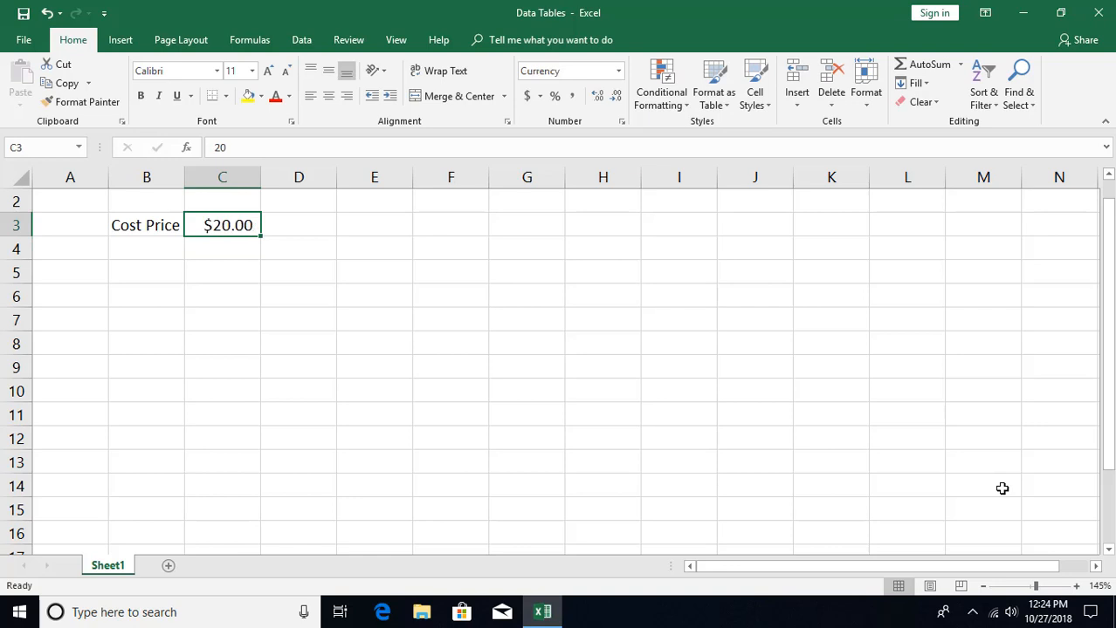
# - Enter the label Profit % in B4 and the value 5% in C4
pyautogui.press('Return')
pyautogui.write('Pro')
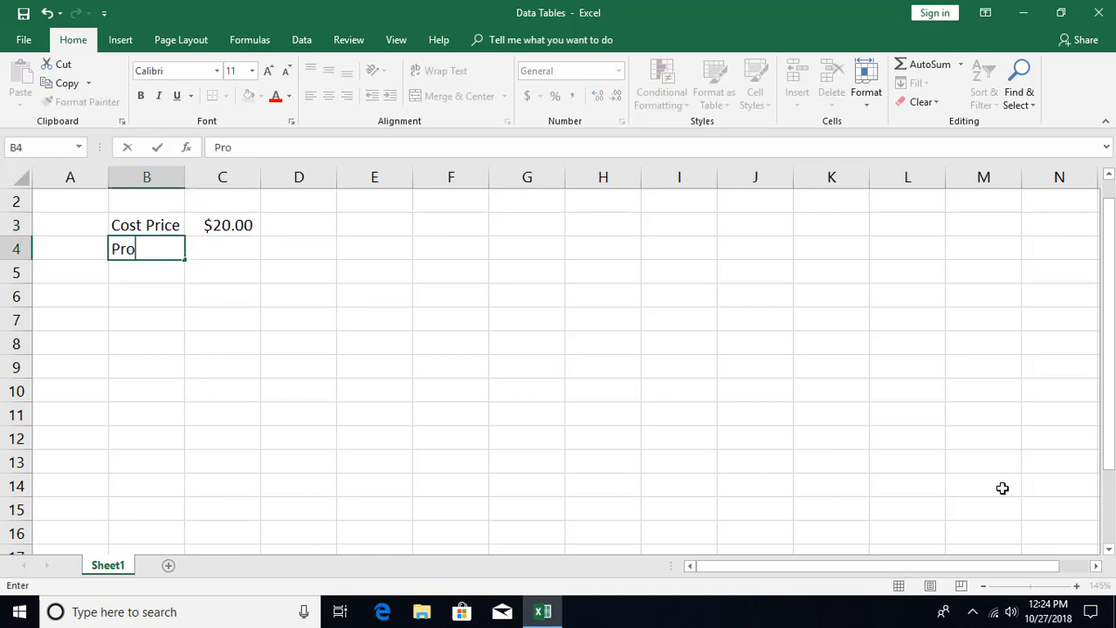
pyautogui.write('fit %')
pyautogui.press('Tab')
pyautogui.write('5%')
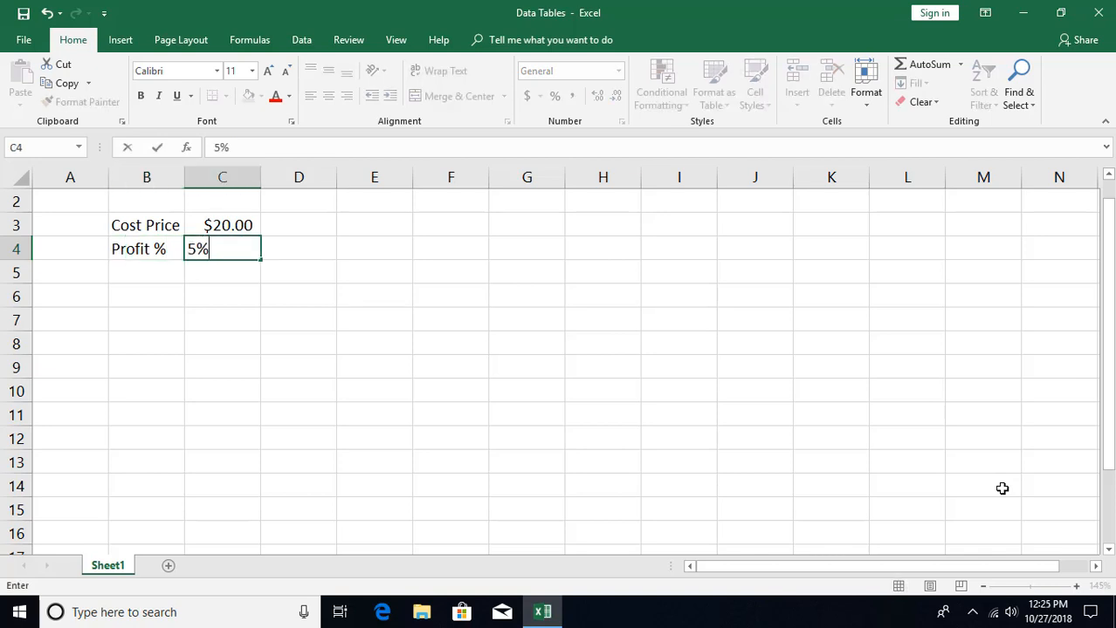
pyautogui.press('Return')
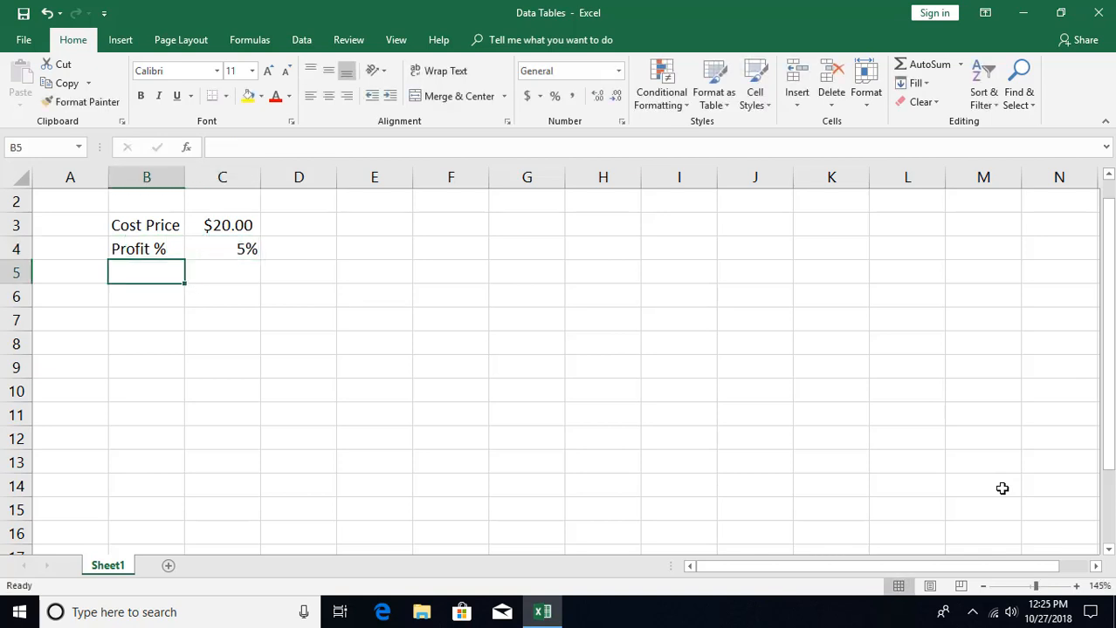
# - Enter the label Quantity Sold in B5 with 10 in C5, and widen column B to fit the label
pyautogui.write('Quan')
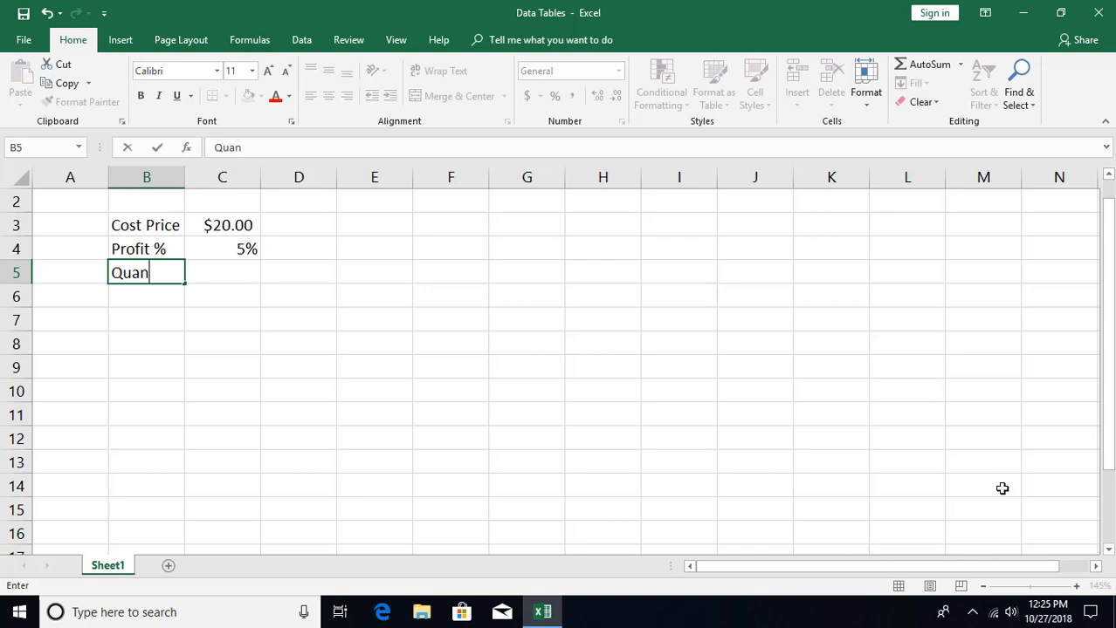
pyautogui.write('tity Sold')
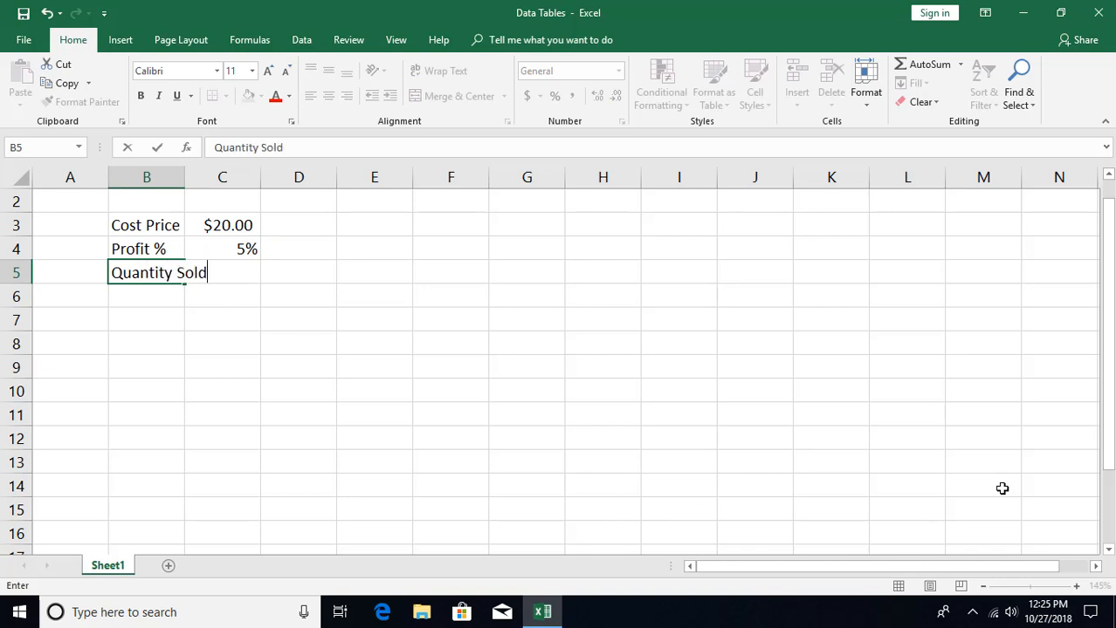
pyautogui.press('Tab')
pyautogui.write('10')
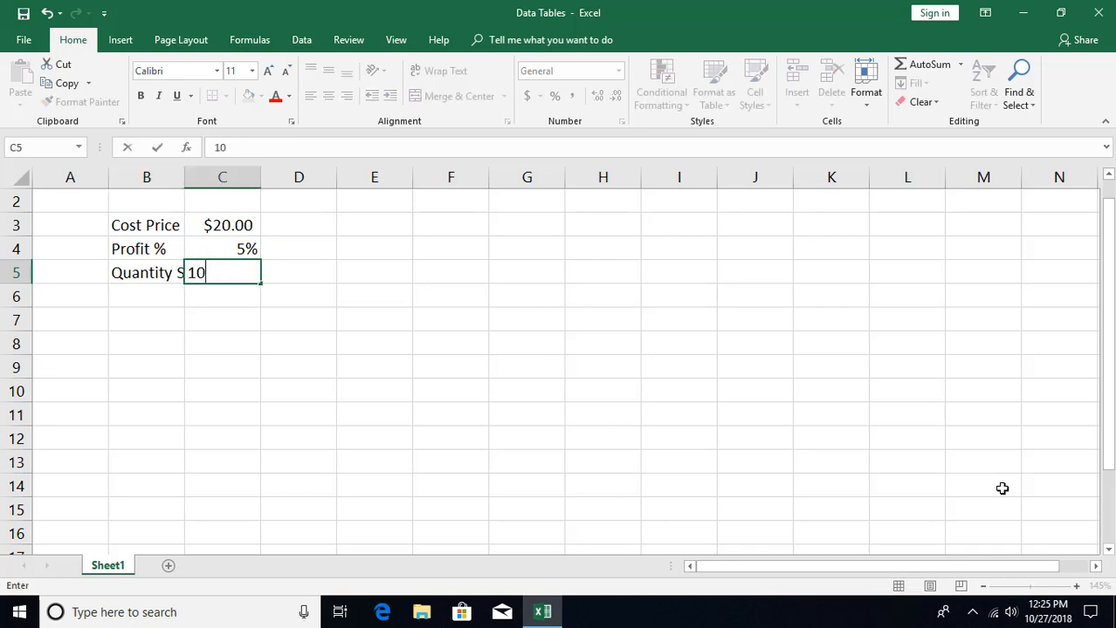
pyautogui.press('Return')
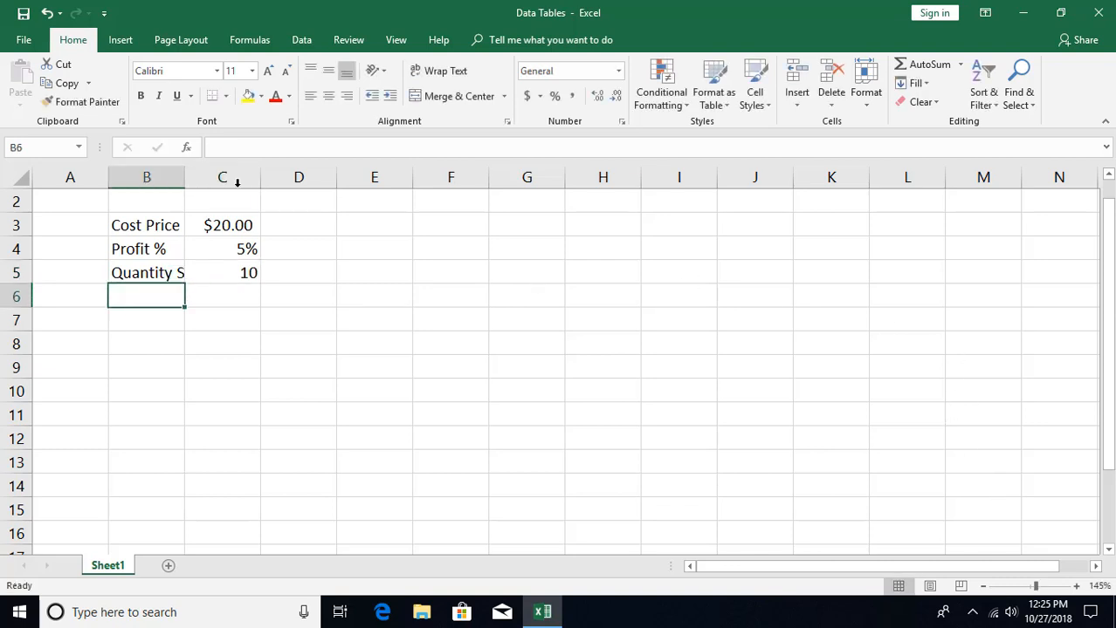
pyautogui.moveTo(187, 179); pyautogui.dragTo(221, 209)
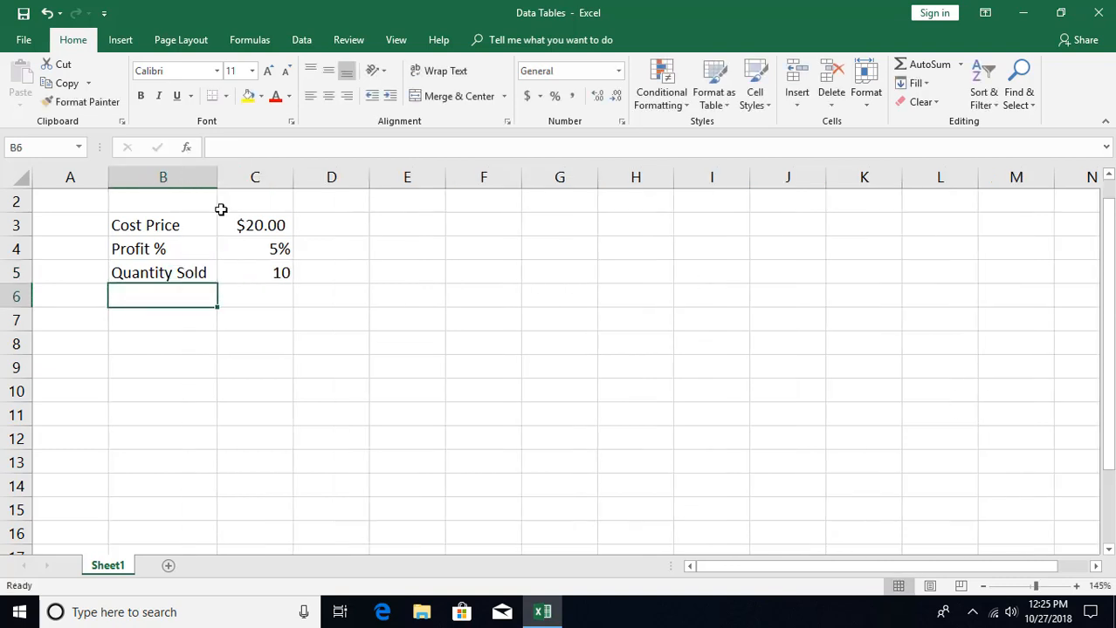
pyautogui.click(249, 323)
pyautogui.click(274, 225)
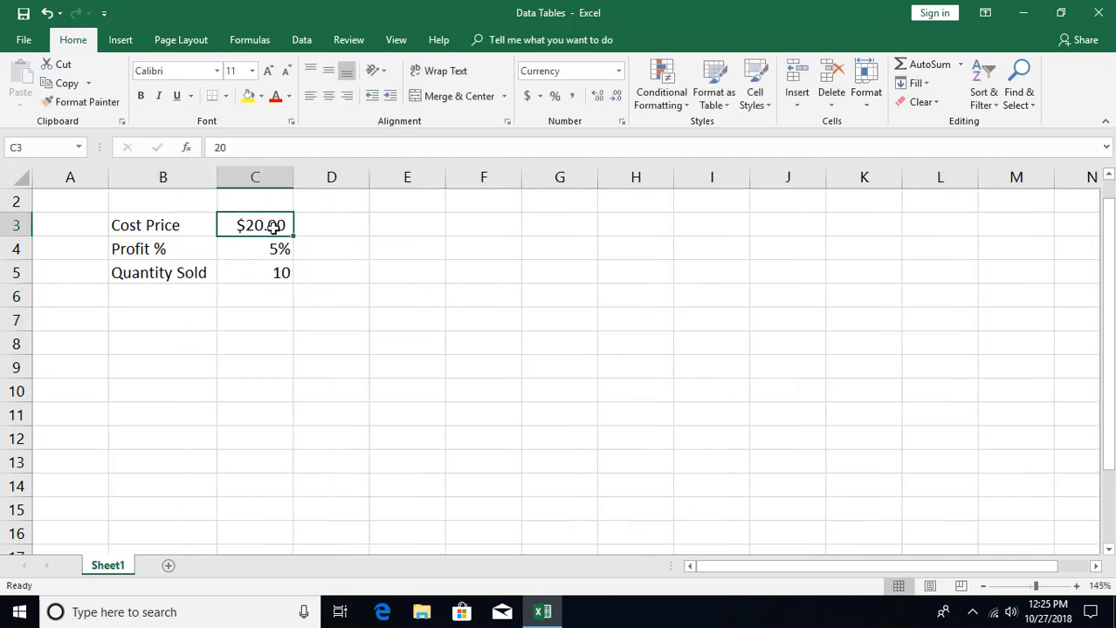
pyautogui.click(272, 248)
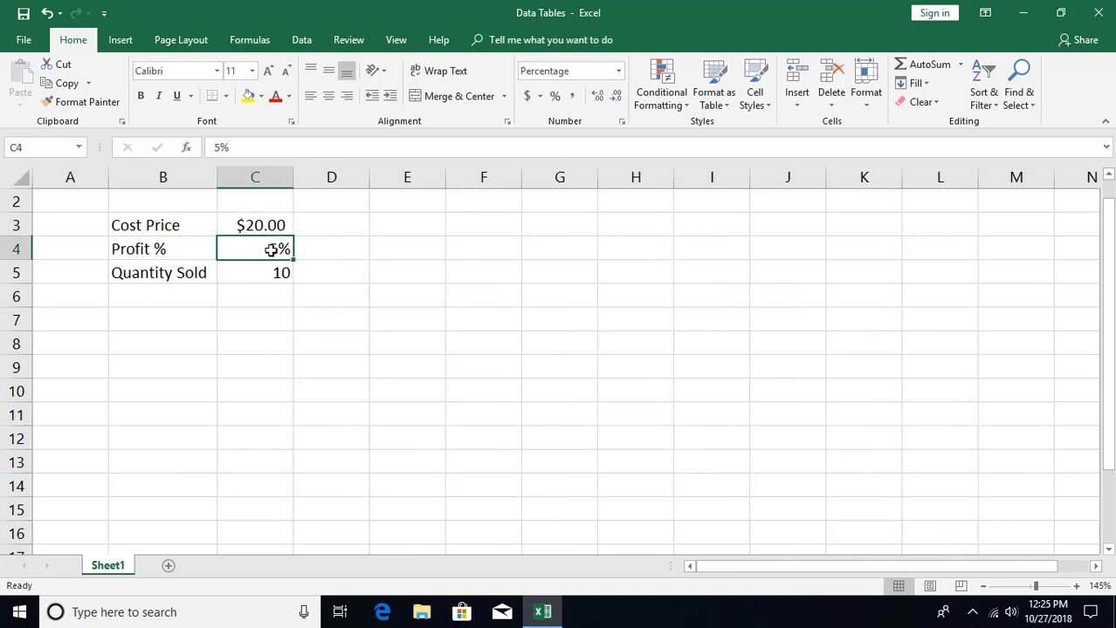
pyautogui.click(273, 273)
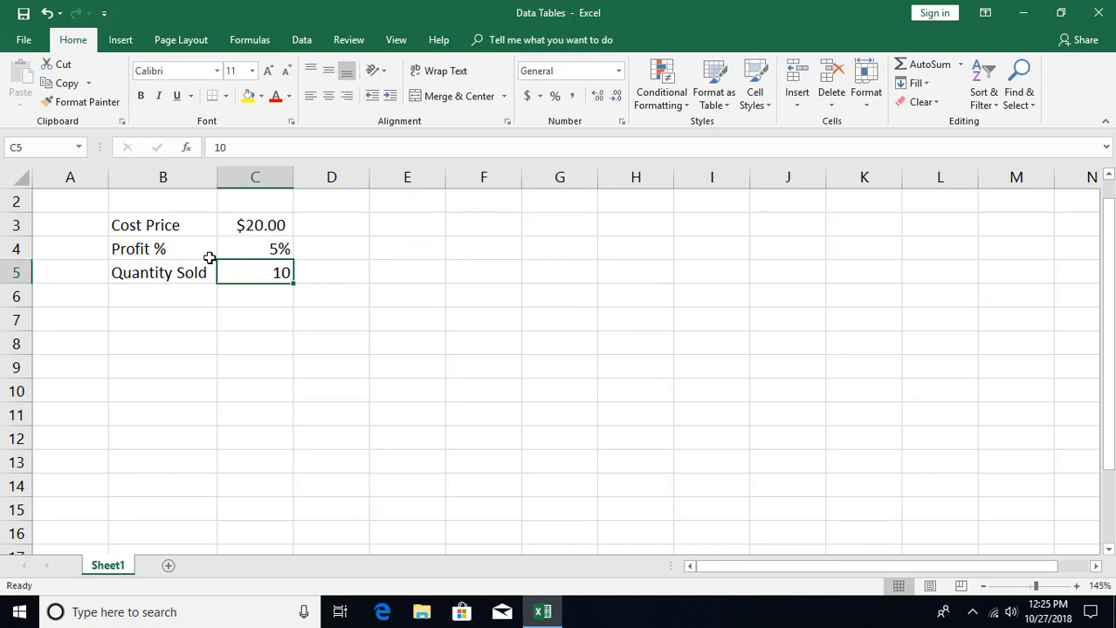
# - Create defined names for the values in C3:C5 from the left-column labels of the range B3:C5
pyautogui.moveTo(170, 225); pyautogui.dragTo(244, 277)
pyautogui.click(238, 40)
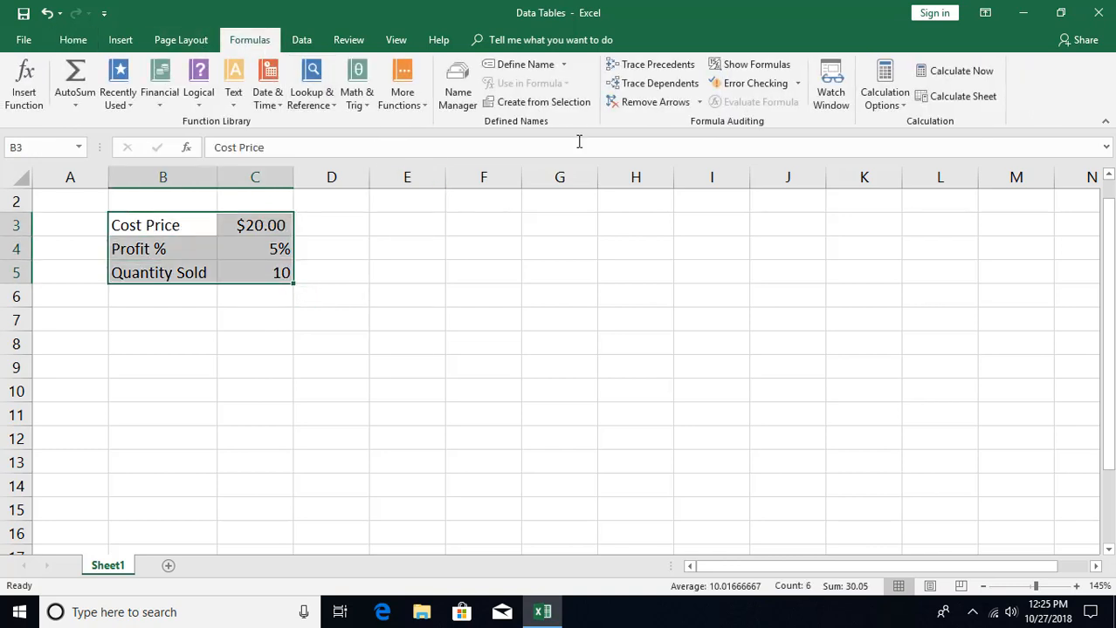
pyautogui.click(537, 103)
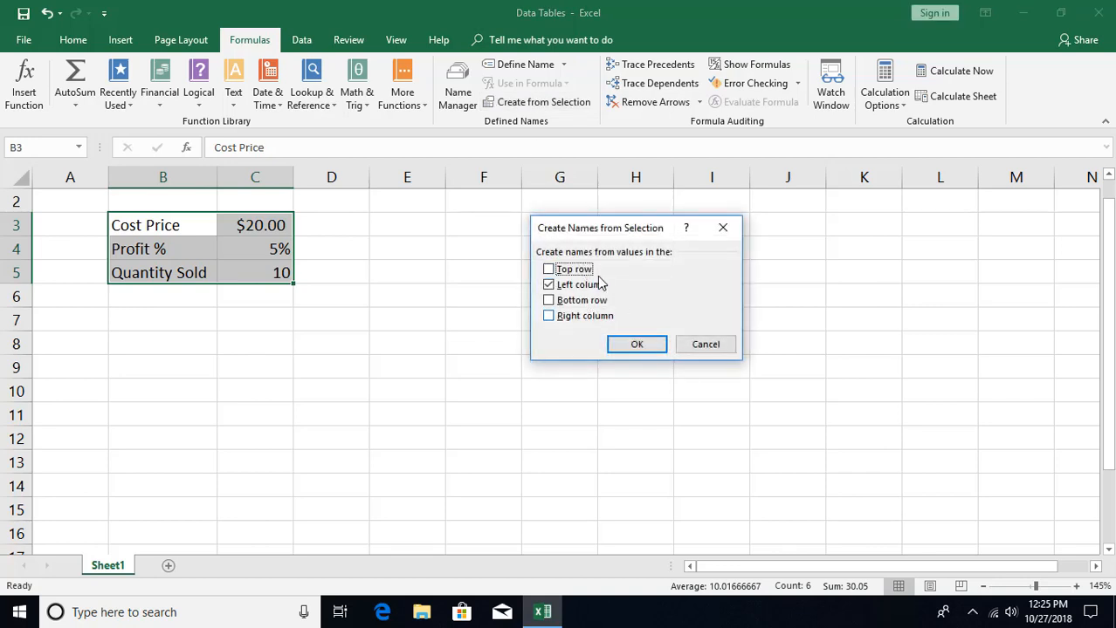
pyautogui.click(635, 345)
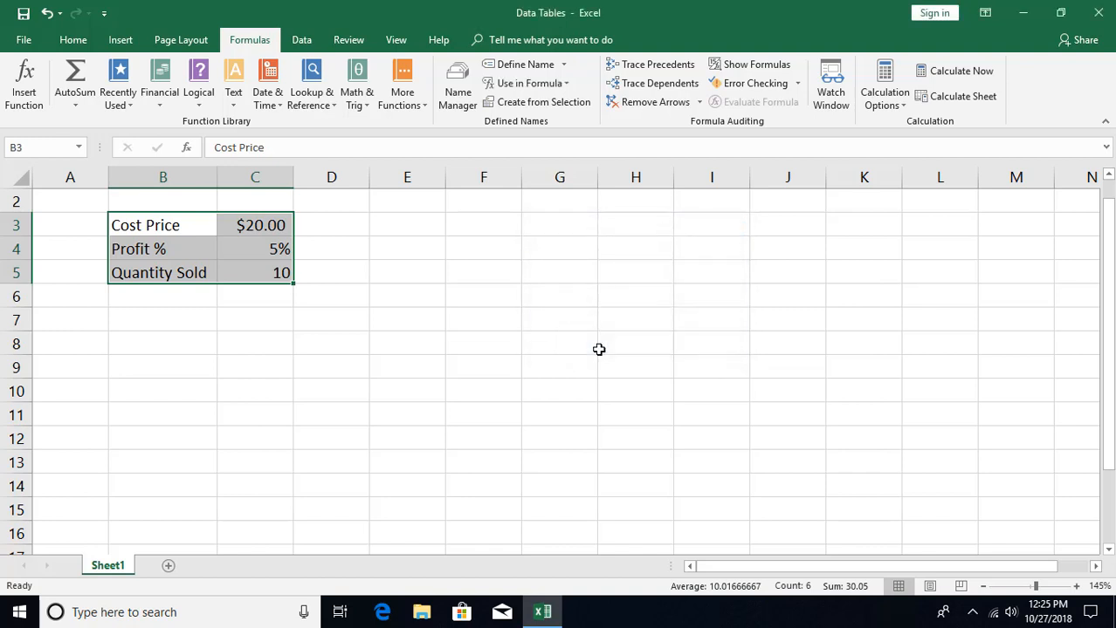
# - Check the defined names of C3, C4 and C5, widening the Name Box enough to read the longest name
pyautogui.click(256, 222)
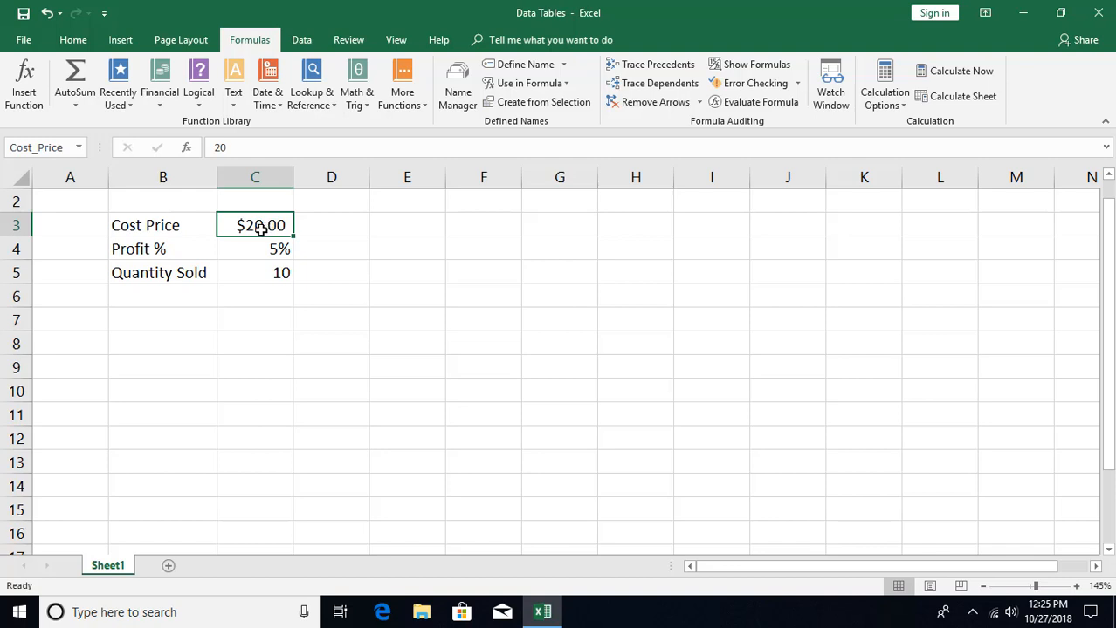
pyautogui.click(258, 250)
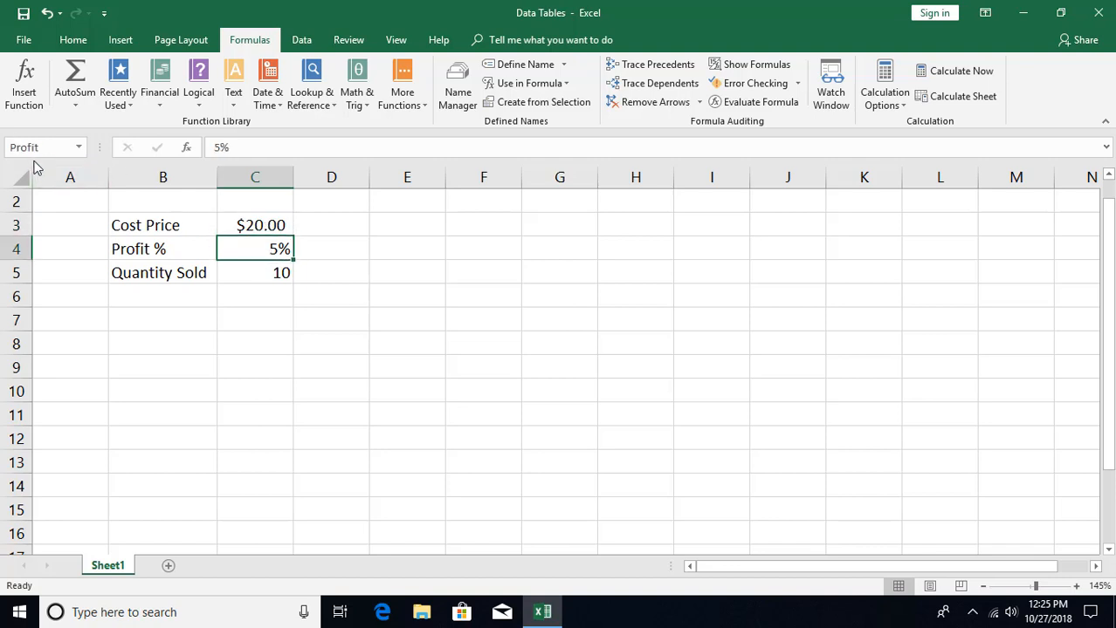
pyautogui.click(259, 274)
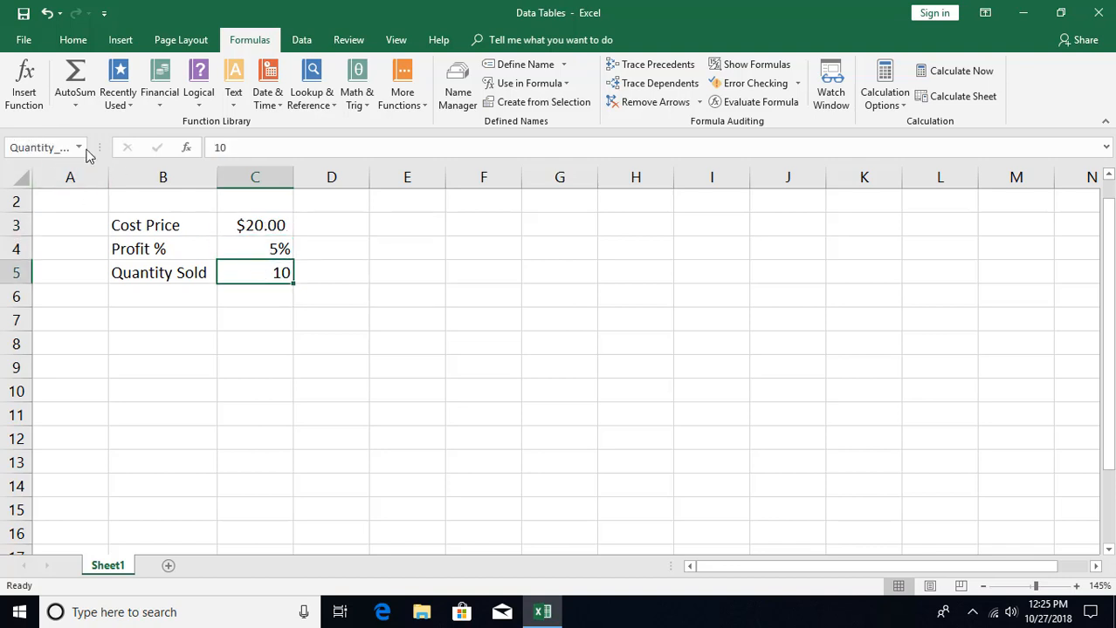
pyautogui.moveTo(99, 148); pyautogui.dragTo(127, 148)
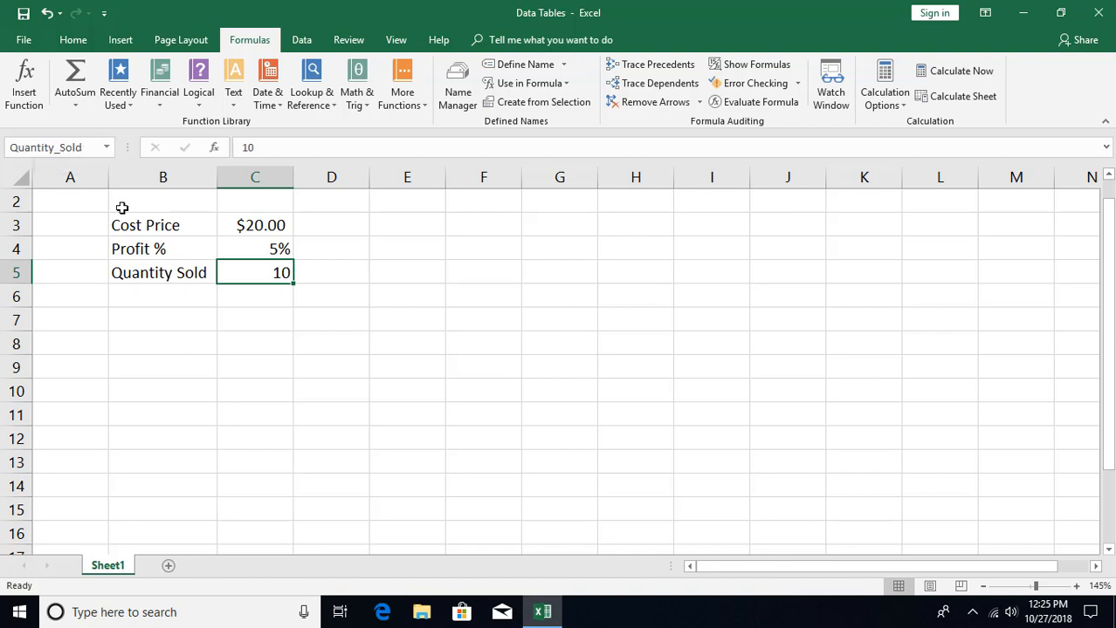
# - Label B8 as Profit and enter the formula =Cost_Price*Profit*Quantity_Sold in C8
pyautogui.click(187, 345)
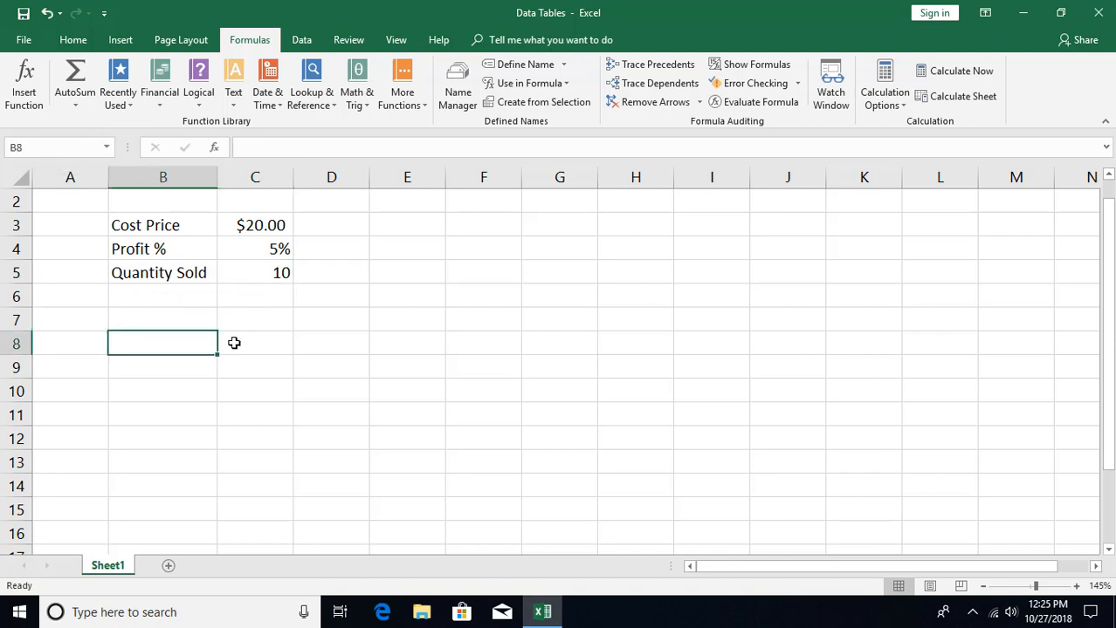
pyautogui.write('Profit')
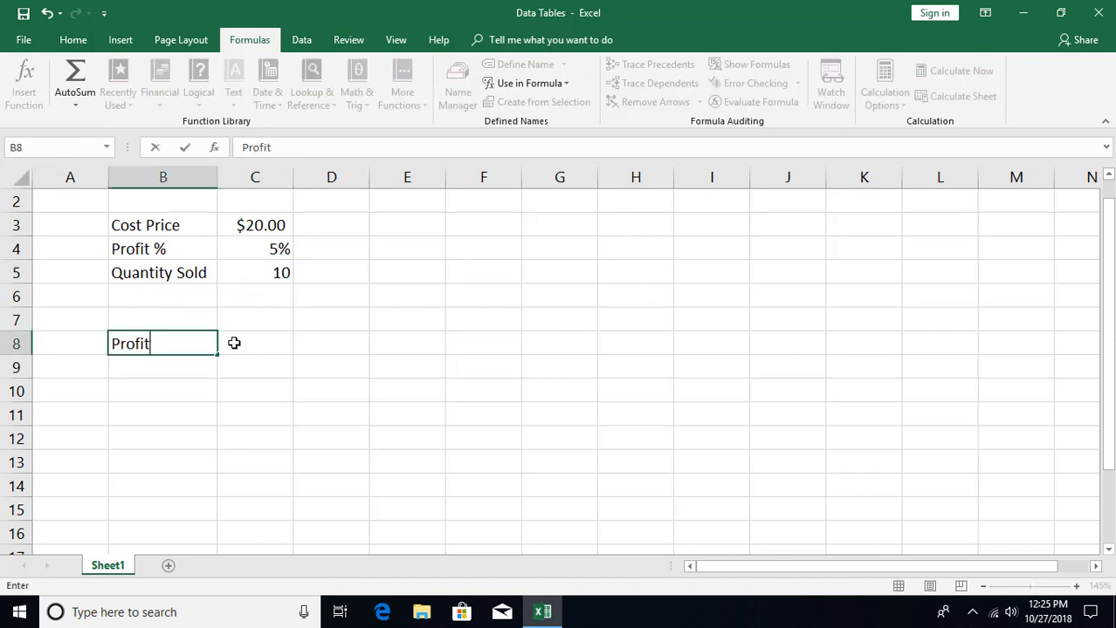
pyautogui.click(234, 343)
pyautogui.write('=')
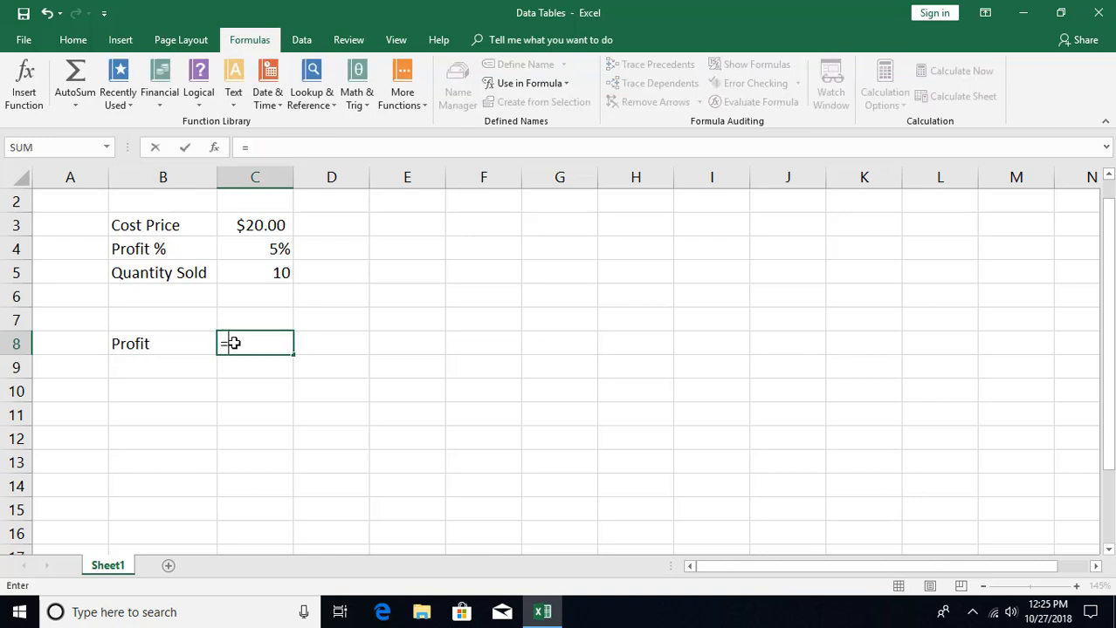
pyautogui.write('cos')
pyautogui.press('Down')
pyautogui.press('Down')
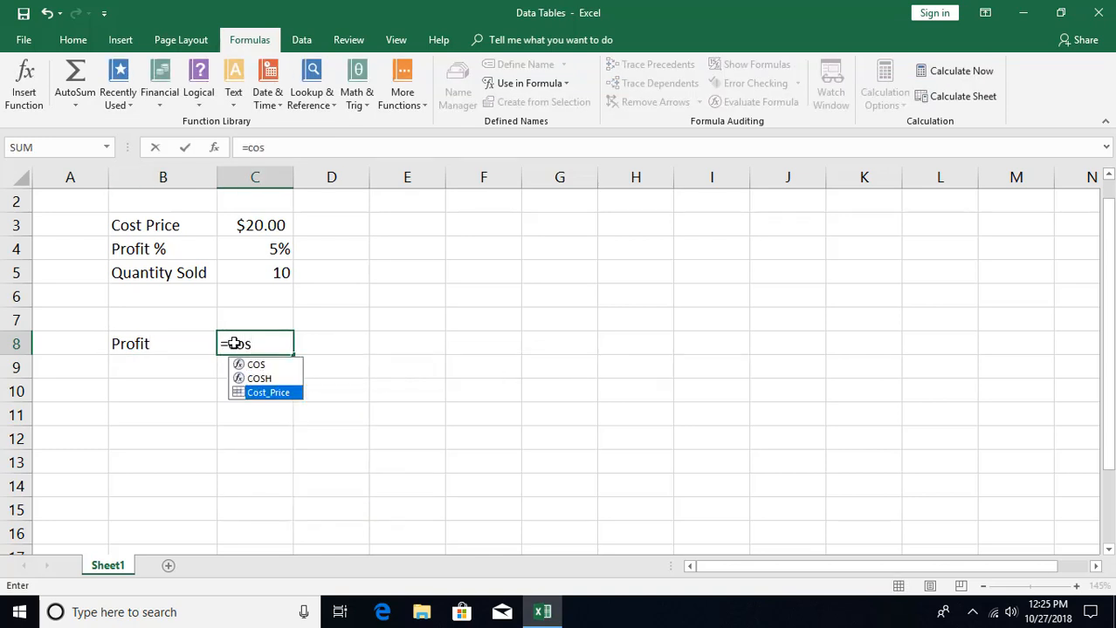
pyautogui.press('Tab')
pyautogui.write('*pro')
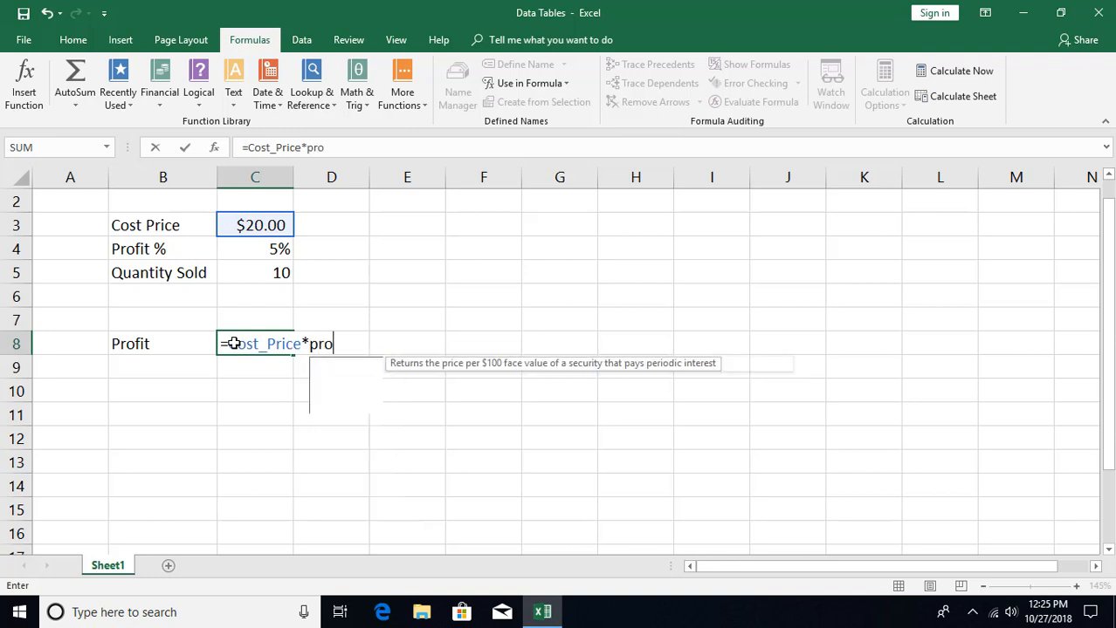
pyautogui.write('fit*')
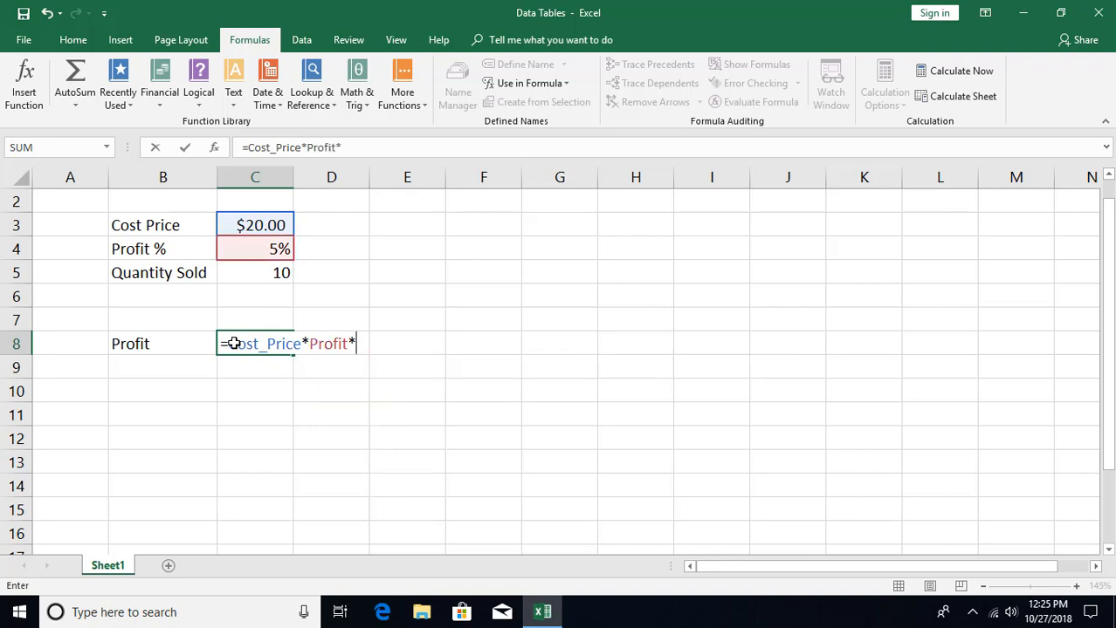
pyautogui.write('qu')
pyautogui.press('Tab')
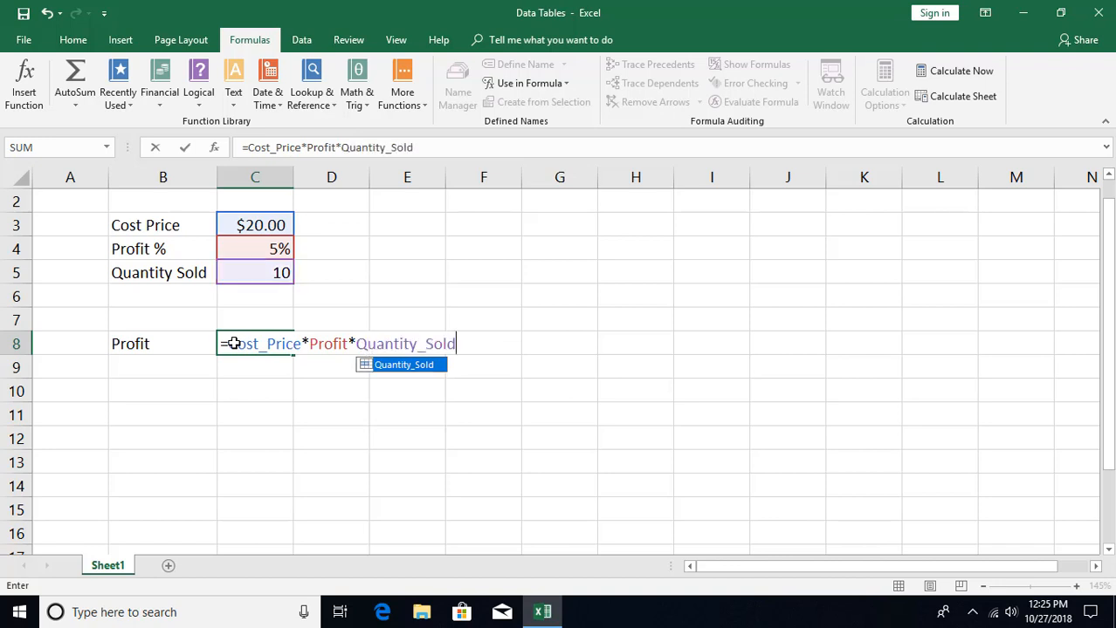
pyautogui.press('Return')
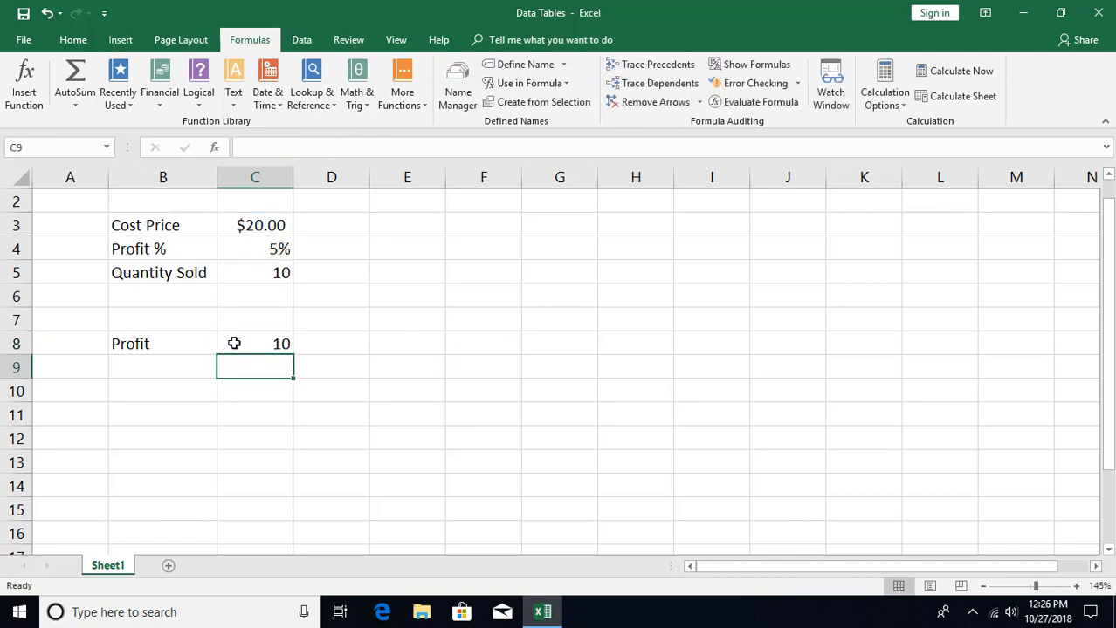
# - Format the profit formula cell C8 as currency with two decimals
pyautogui.click(234, 343)
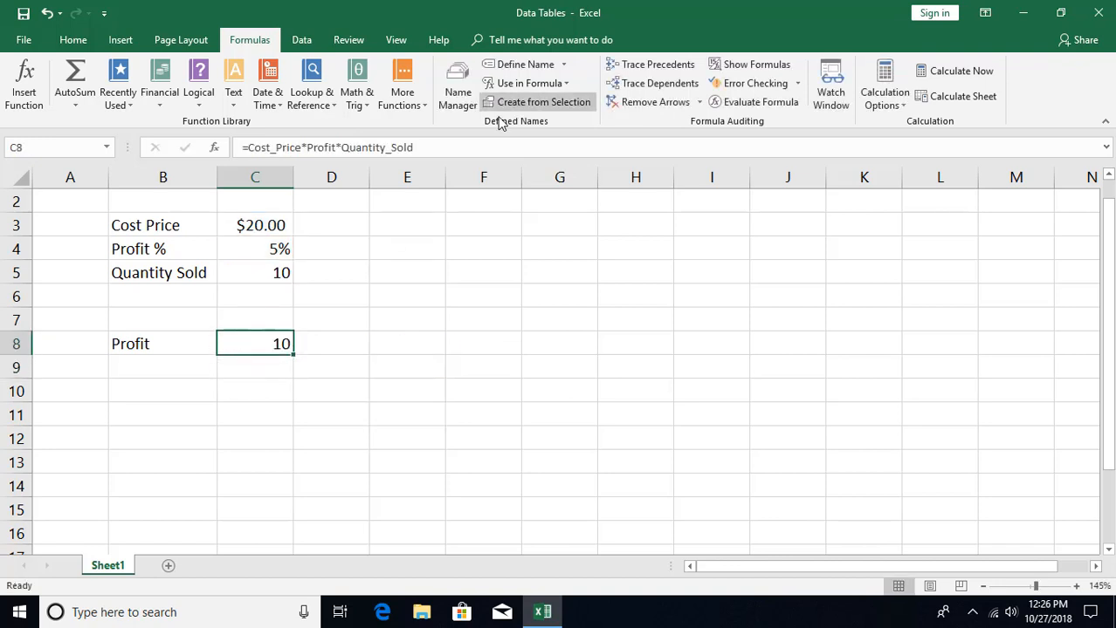
pyautogui.hotkey('ctrl', 'shift', '4')
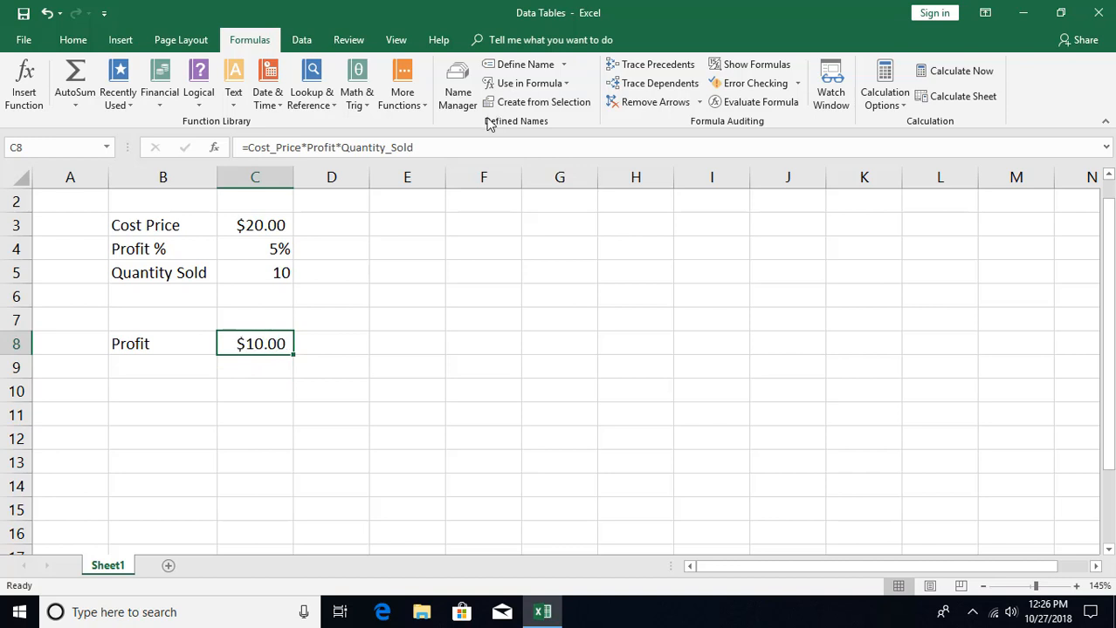
pyautogui.click(330, 322)
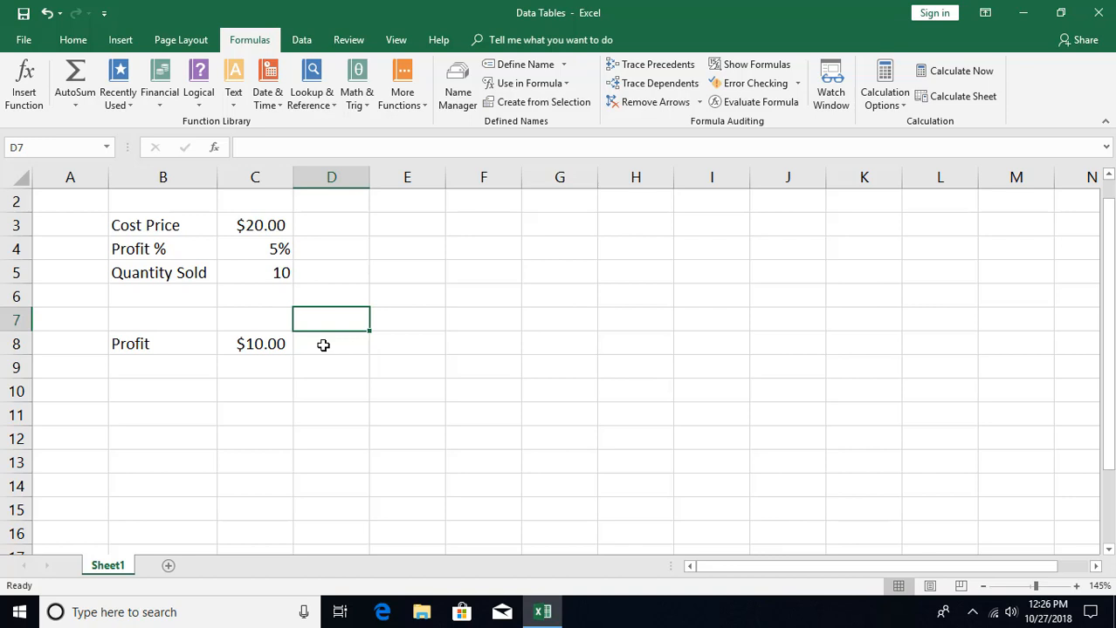
pyautogui.click(262, 345)
# - Enter the profit percentages 6% in D7 and 7% in E7, in the row above the profit formula
pyautogui.click(330, 325)
pyautogui.write('6%')
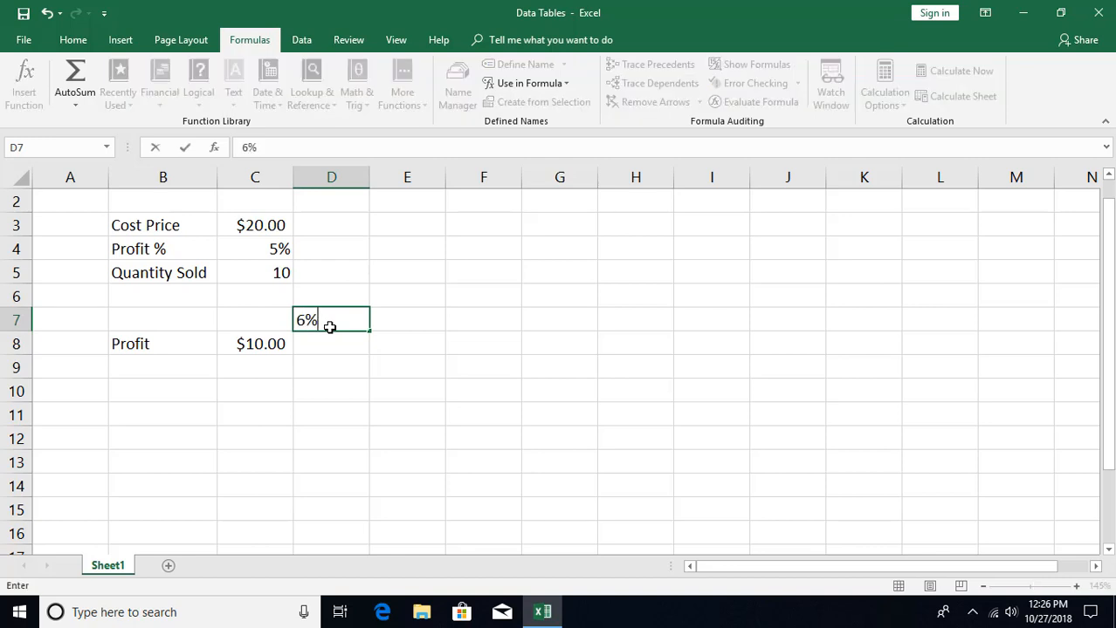
pyautogui.click(418, 324)
pyautogui.write('7')
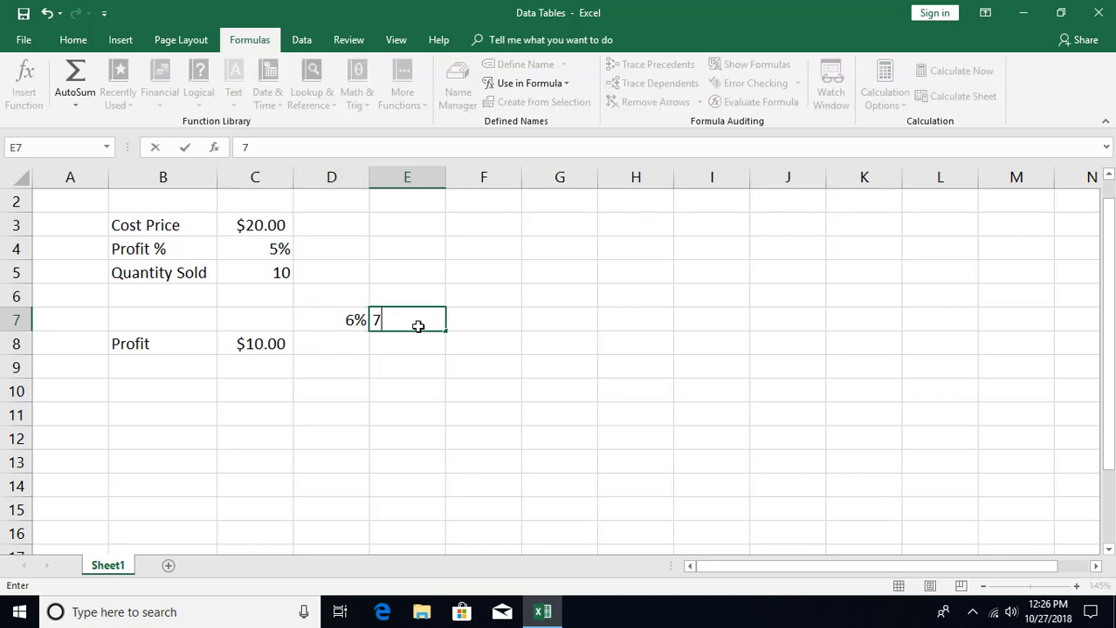
pyautogui.write('%')
pyautogui.click(395, 342)
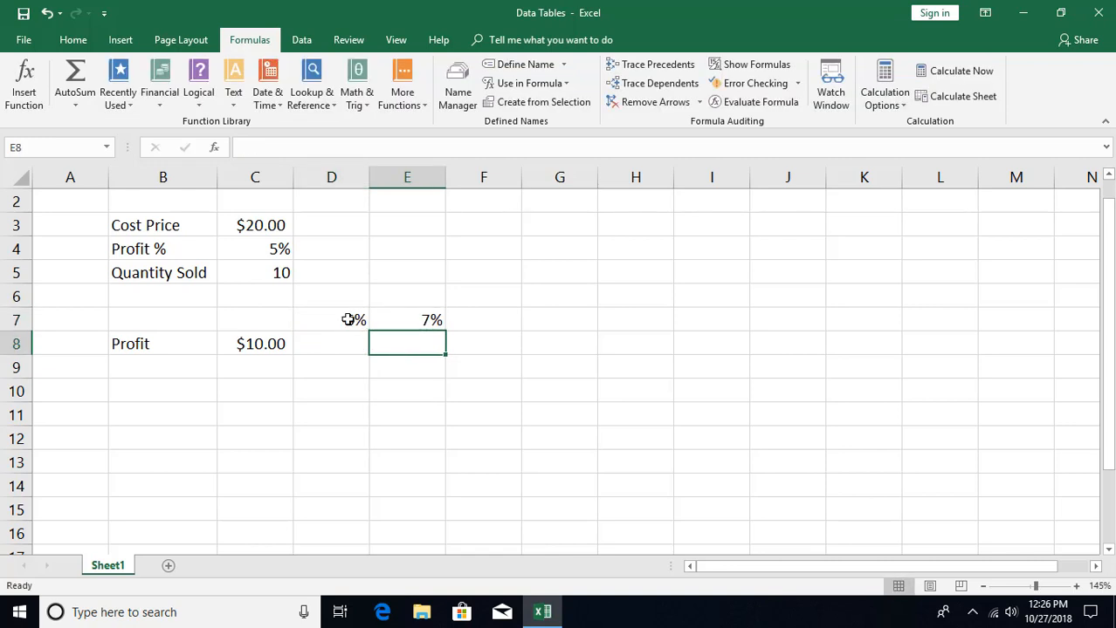
# - Extend the profit percentage series from D7:E7 across to H7, filling in 8%, 9% and 10%
pyautogui.moveTo(349, 320); pyautogui.dragTo(650, 333)
pyautogui.click(473, 374)
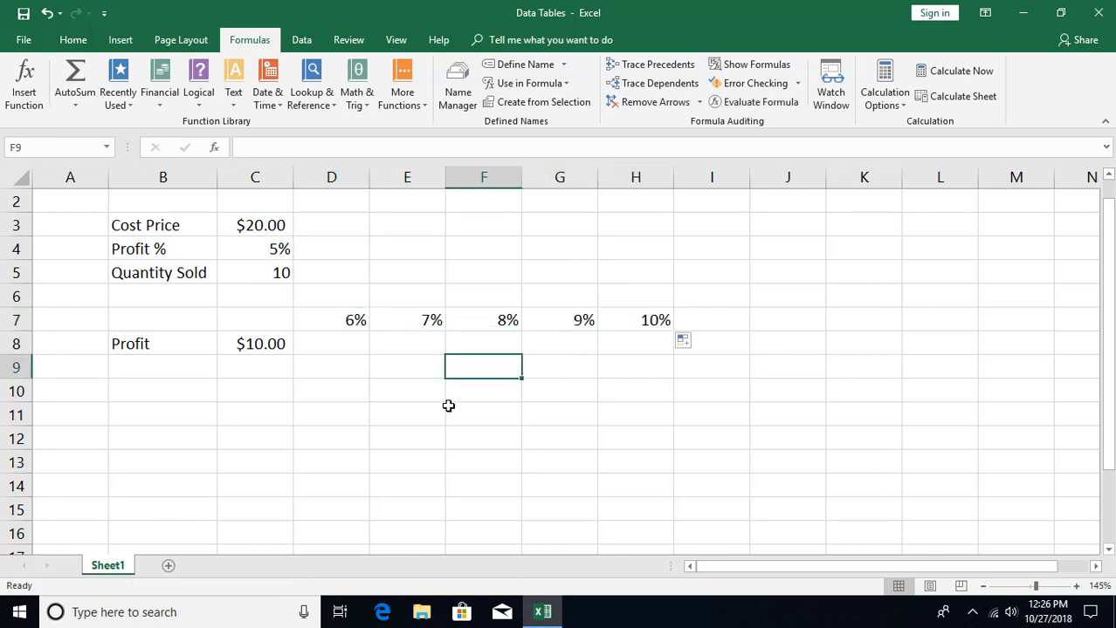
# - Create a one-variable What-If data table over C7:H8, using the Profit % cell C4 as the row input cell
pyautogui.moveTo(262, 318); pyautogui.dragTo(619, 344)
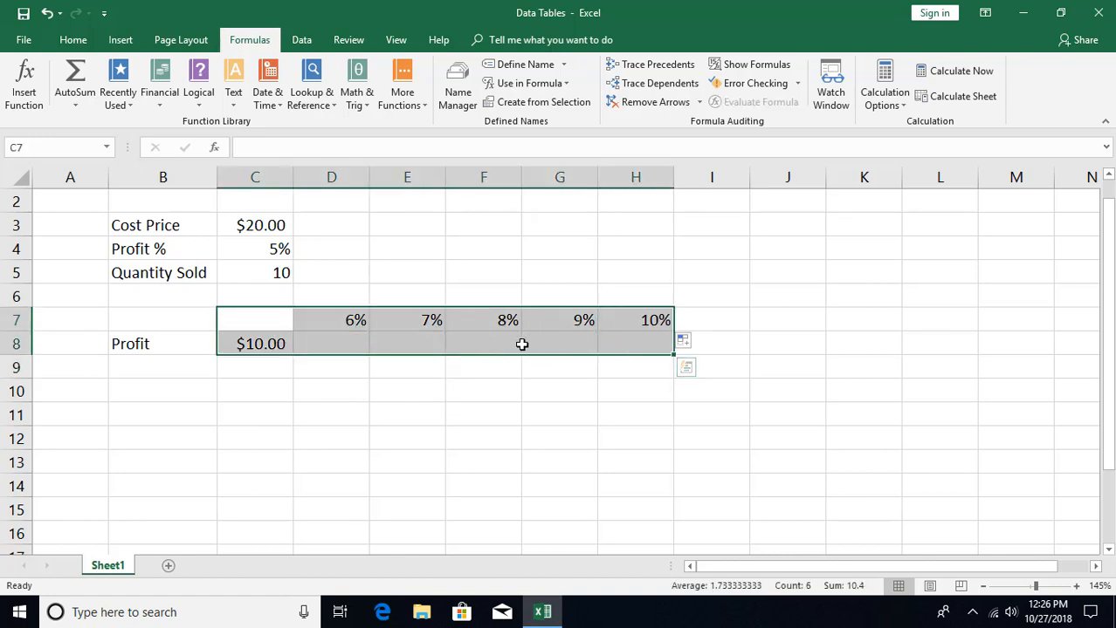
pyautogui.click(307, 41)
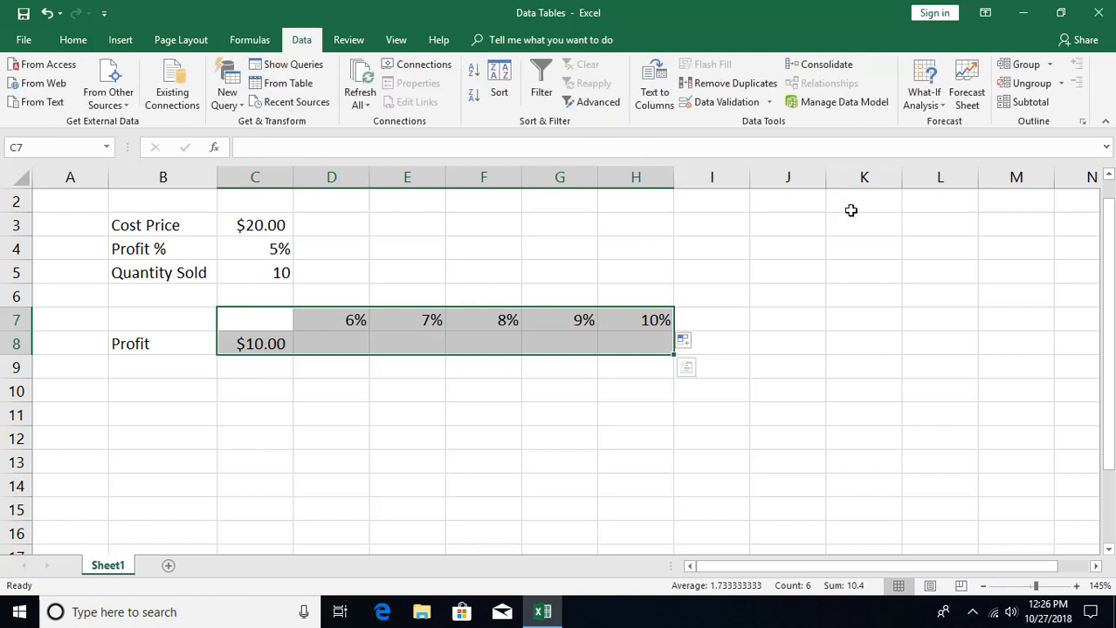
pyautogui.click(918, 106)
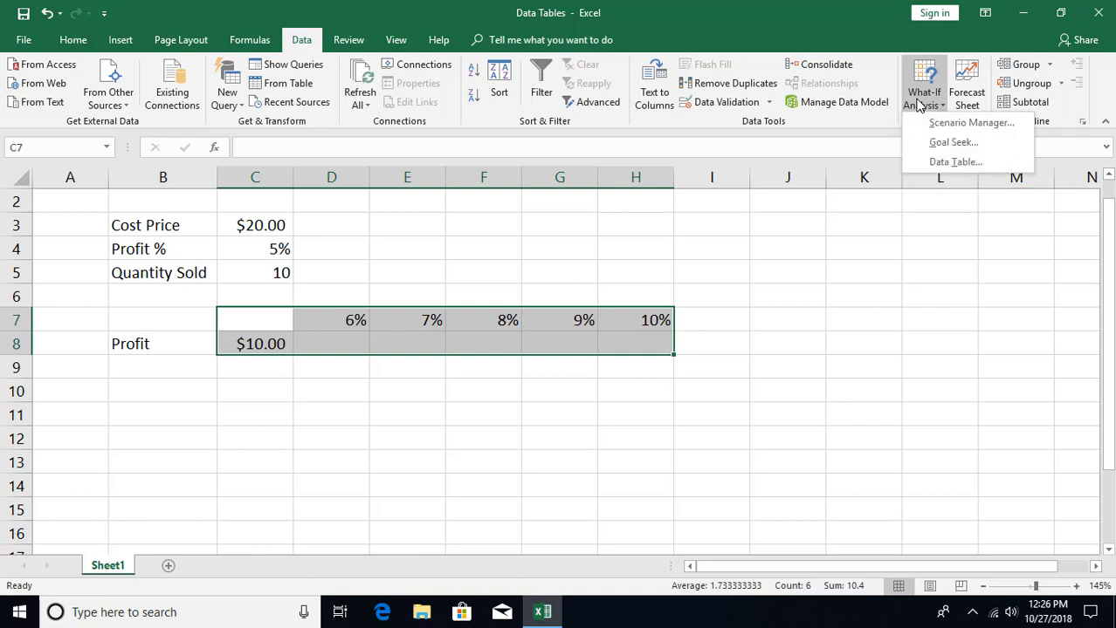
pyautogui.click(948, 166)
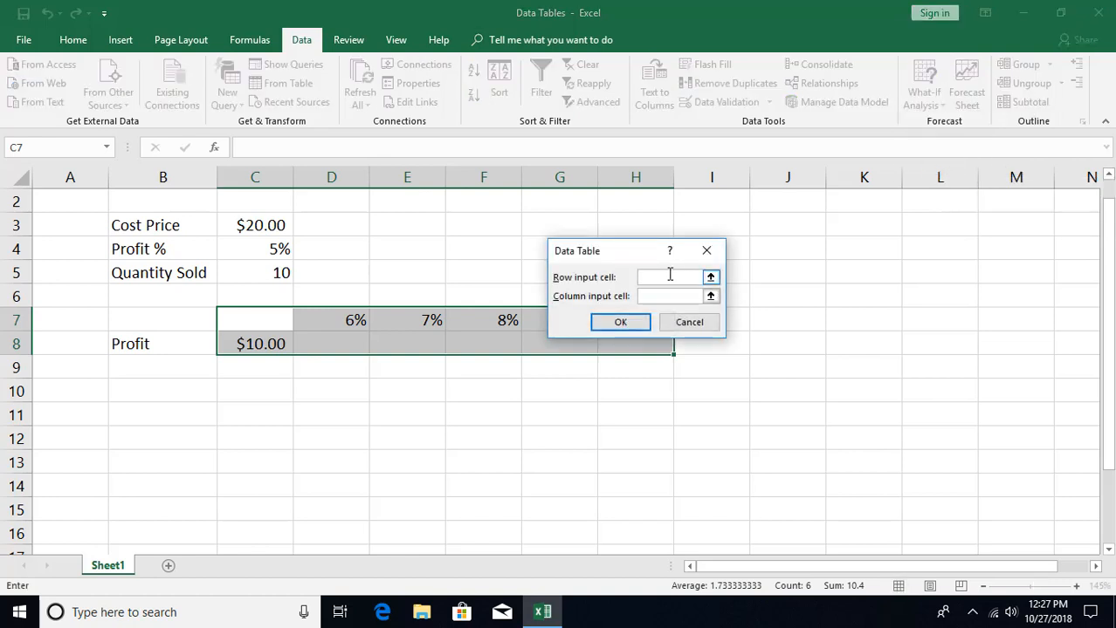
pyautogui.moveTo(628, 259); pyautogui.dragTo(796, 239)
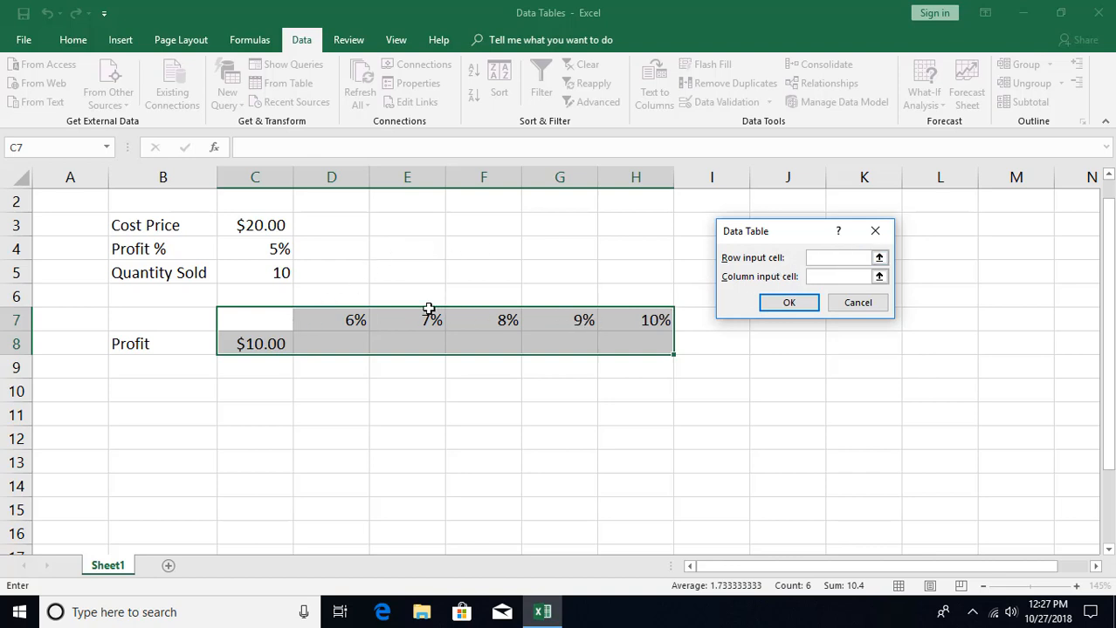
pyautogui.click(257, 250)
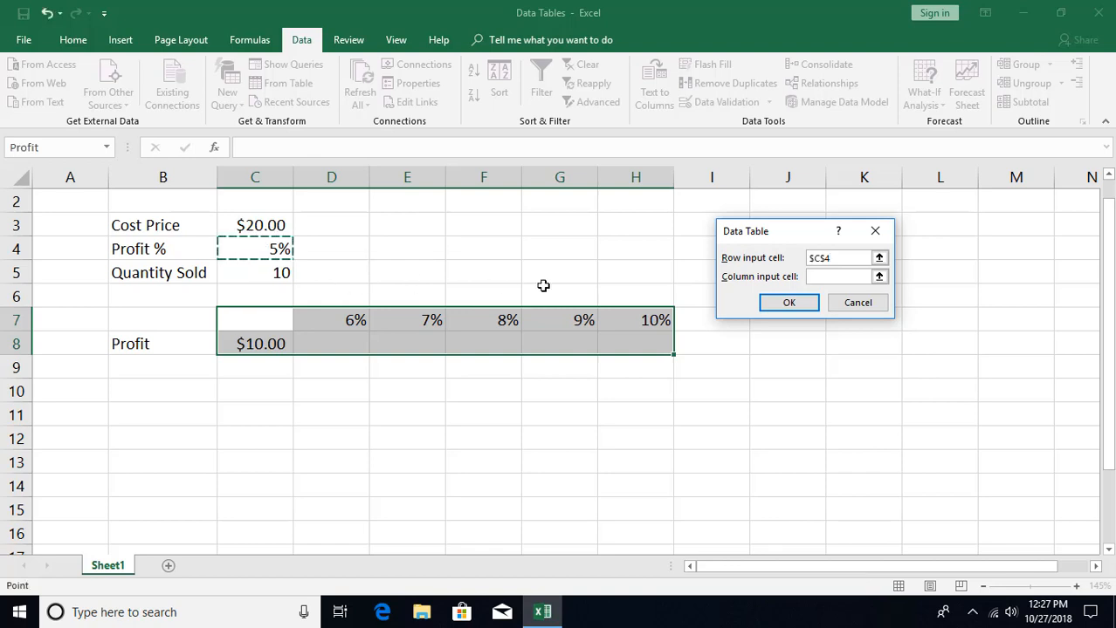
pyautogui.click(788, 305)
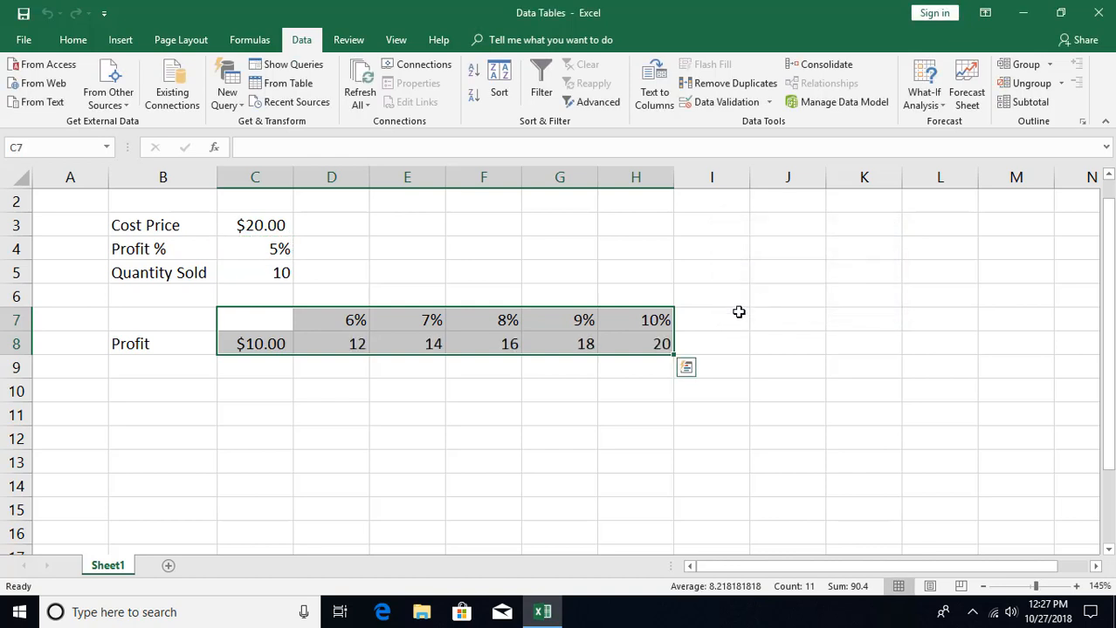
# - Format the data table results in D8:H8 with the dollar accounting number format
pyautogui.click(349, 347)
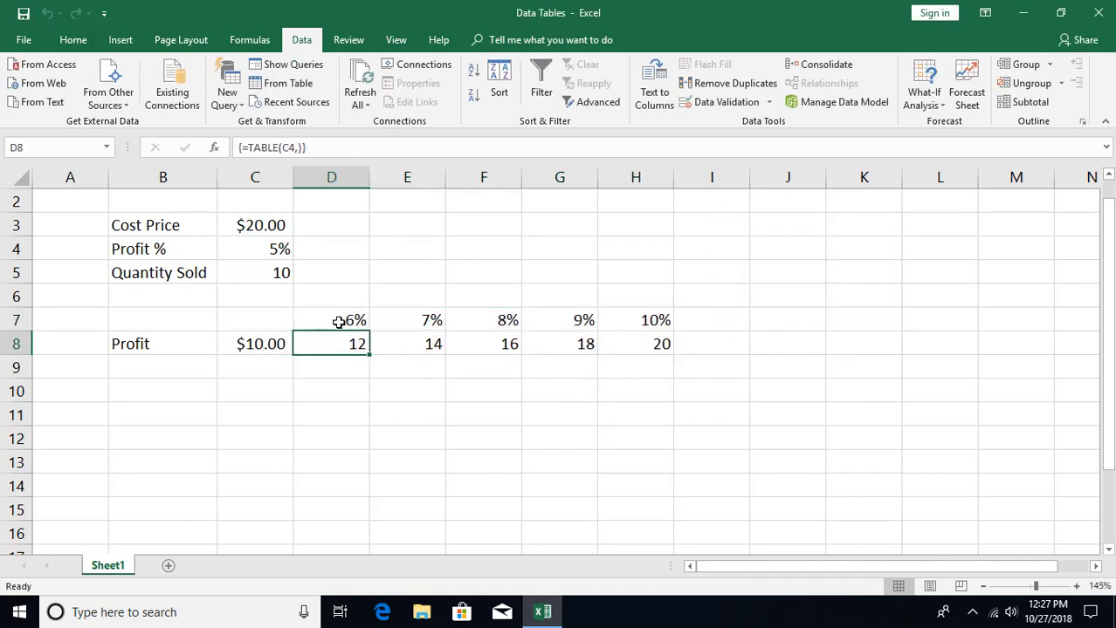
pyautogui.click(339, 322)
pyautogui.moveTo(333, 347); pyautogui.dragTo(614, 344)
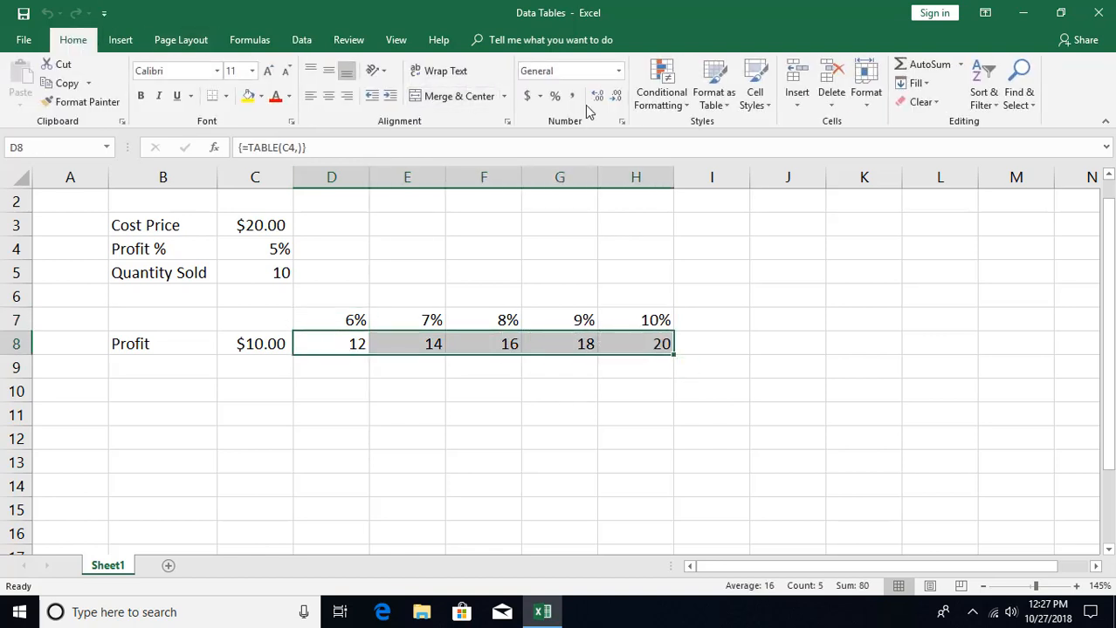
pyautogui.click(526, 96)
pyautogui.click(379, 367)
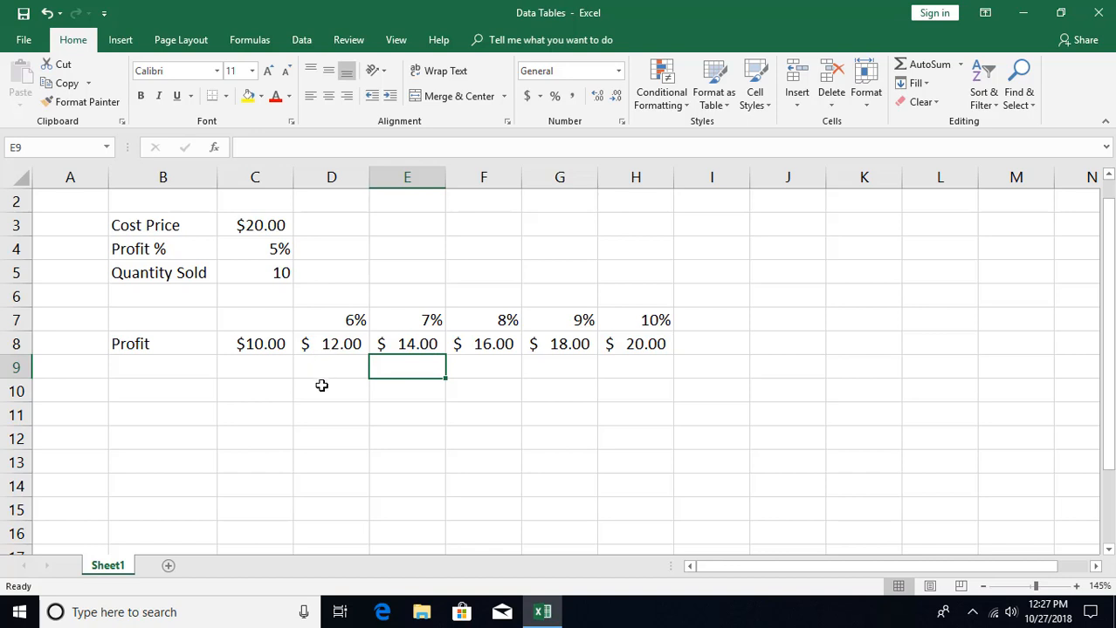
# - Enter the profit formula =Cost_Price*Profit*Quantity_Sold in C12 as the basis for a second data table
pyautogui.click(161, 439)
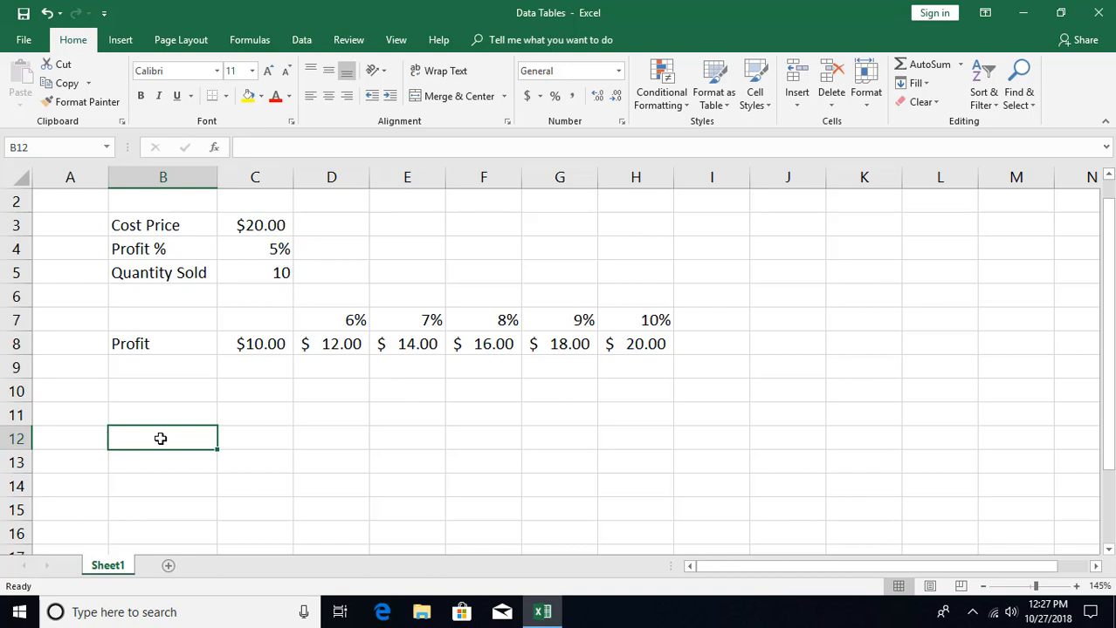
pyautogui.write('Q')
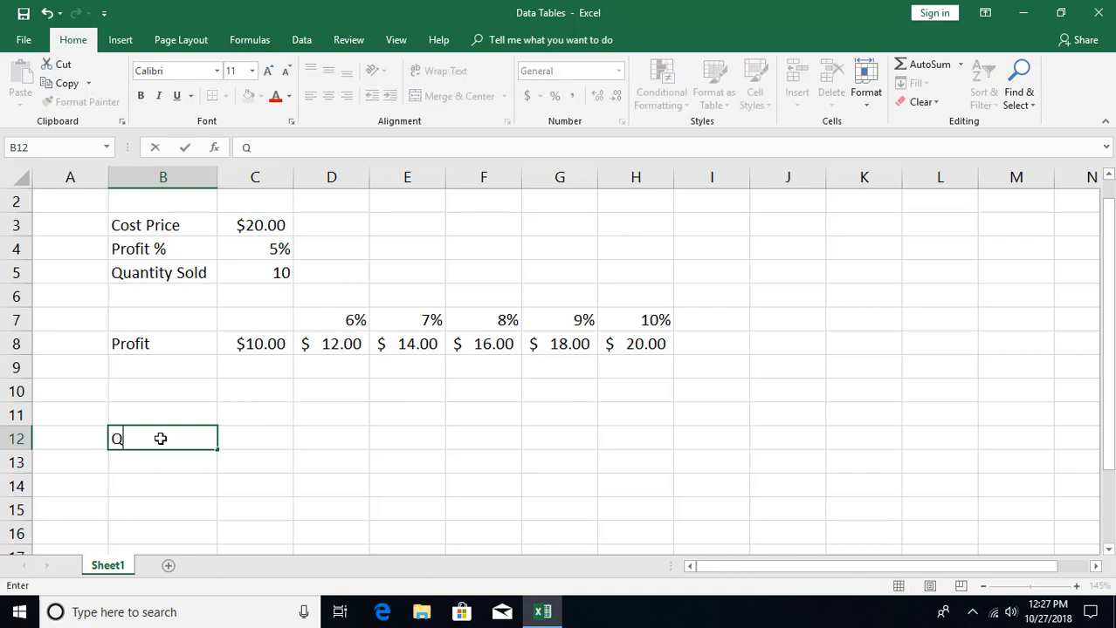
pyautogui.press('BackSpace')
pyautogui.press('Right')
pyautogui.write('=cos')
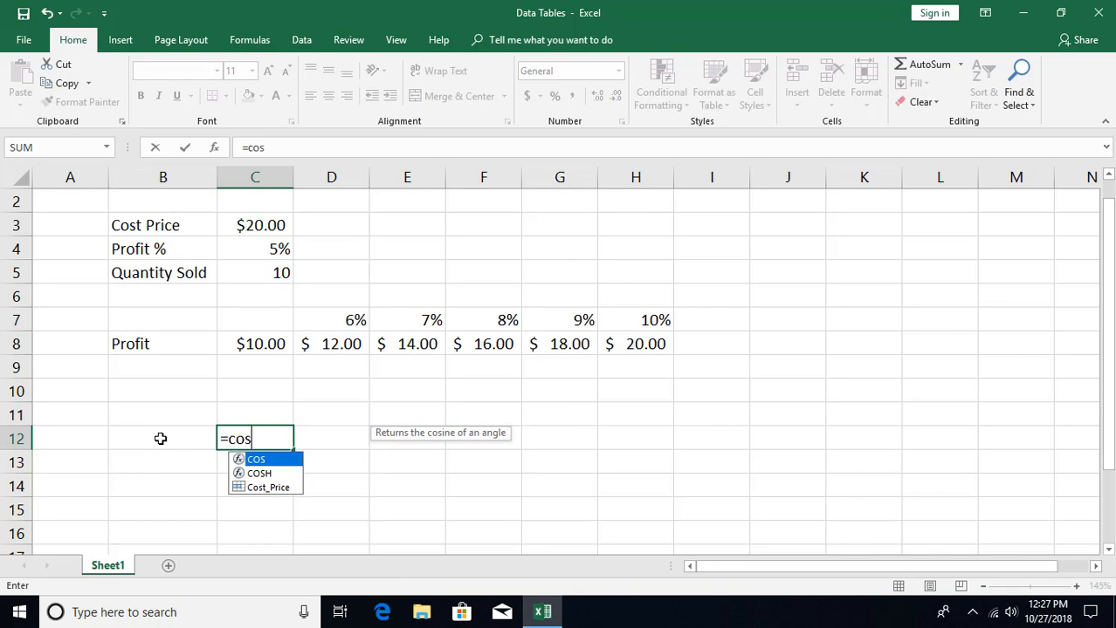
pyautogui.press('Down')
pyautogui.press('Down')
pyautogui.press('Tab')
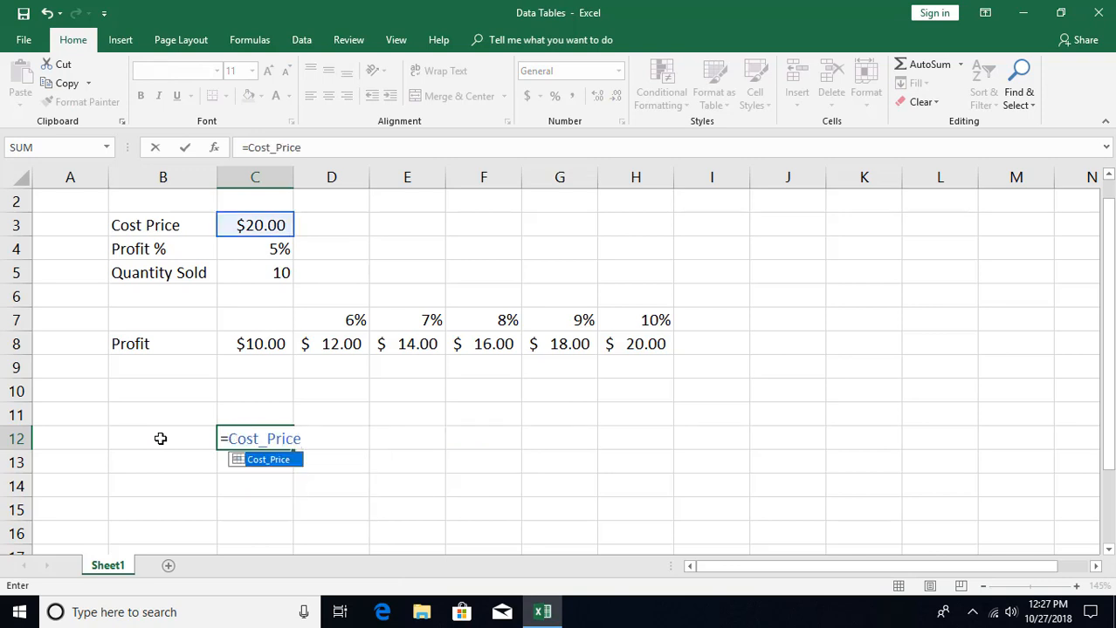
pyautogui.write('*pro')
pyautogui.press('Down')
pyautogui.press('Down')
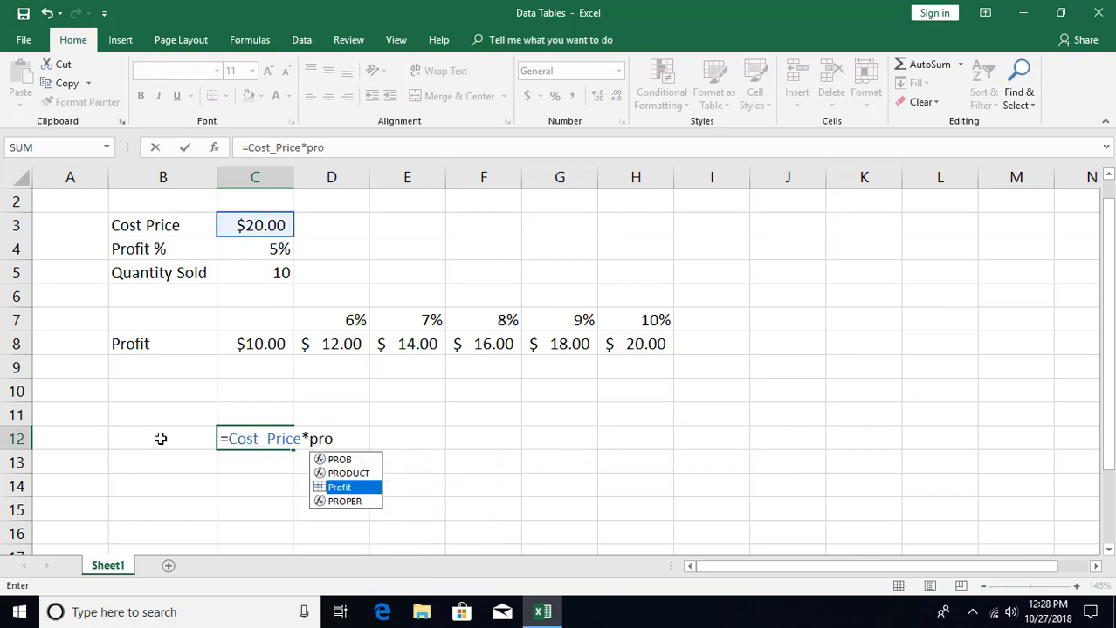
pyautogui.press('Tab')
pyautogui.write('*')
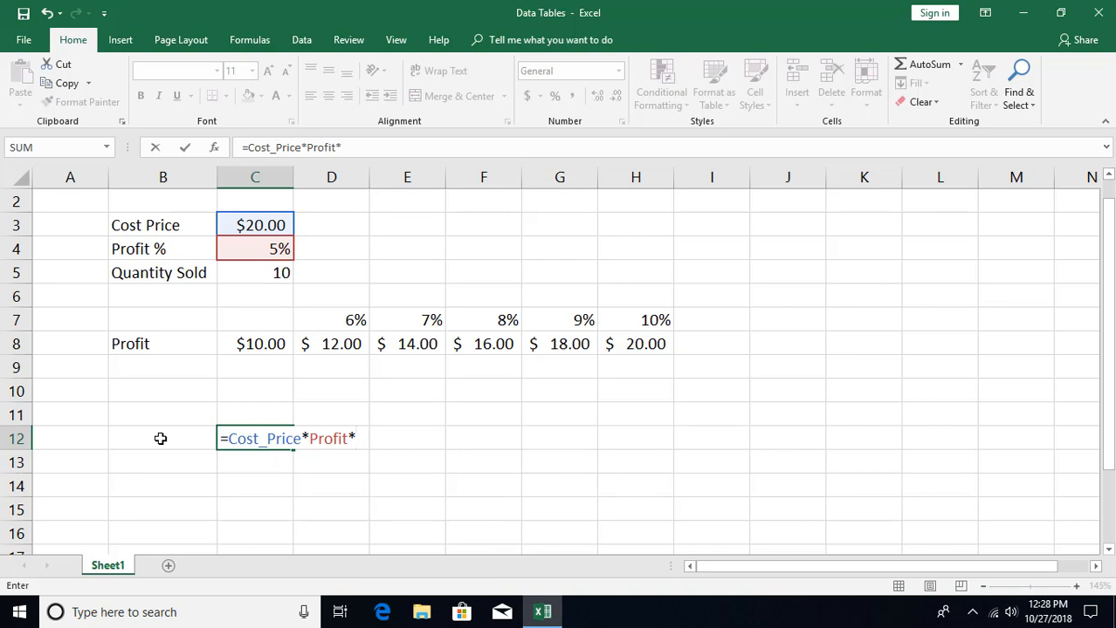
pyautogui.write('qt')
pyautogui.press('BackSpace')
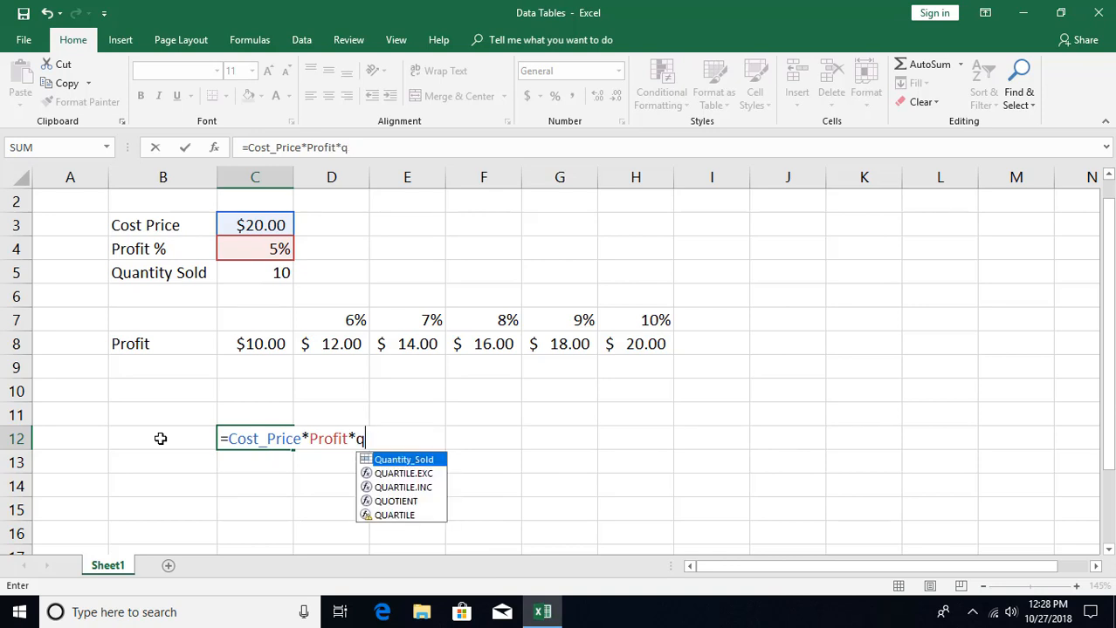
pyautogui.press('Tab')
pyautogui.press('Return')
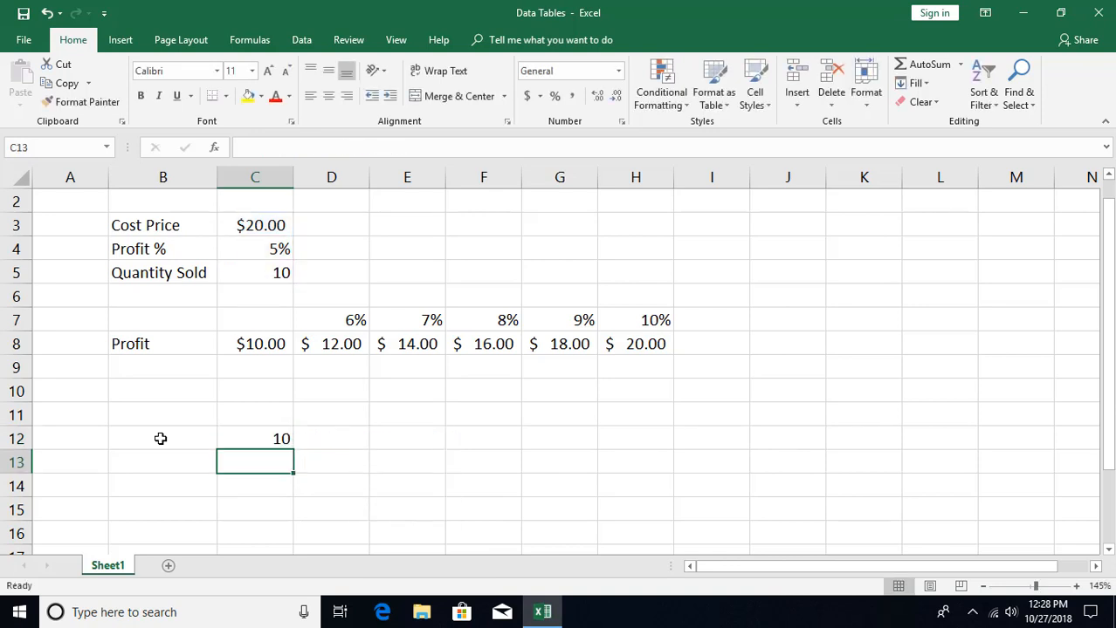
# - Label B12 as Qty Sold and list the quantities 20, 50, 100 and 200 below it in B13:B16
pyautogui.click(164, 459)
pyautogui.click(168, 443)
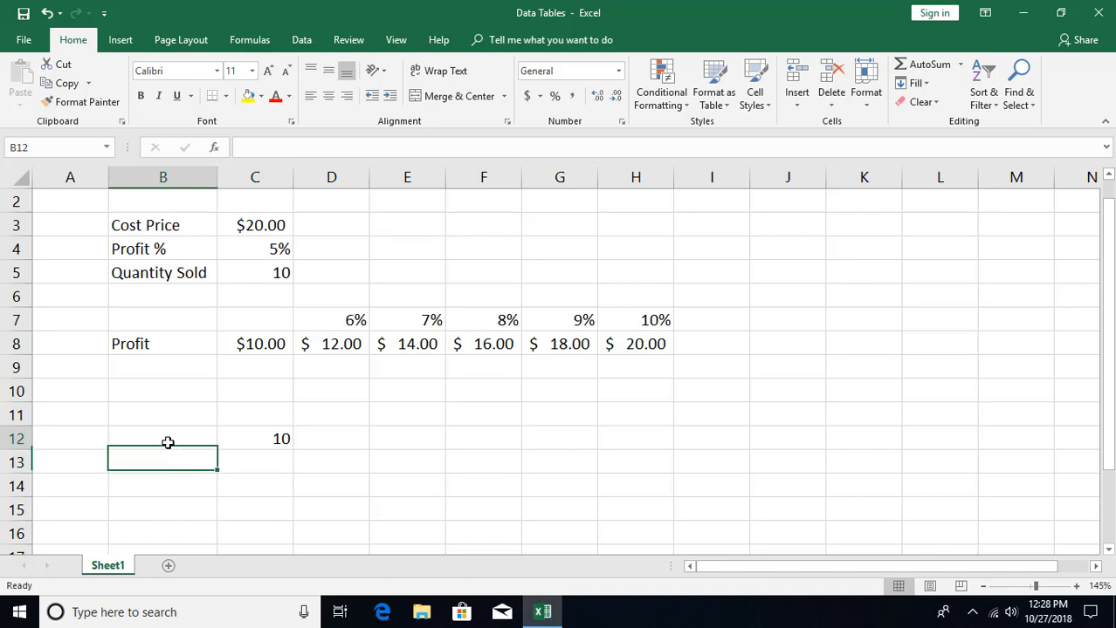
pyautogui.write('Qty Sold')
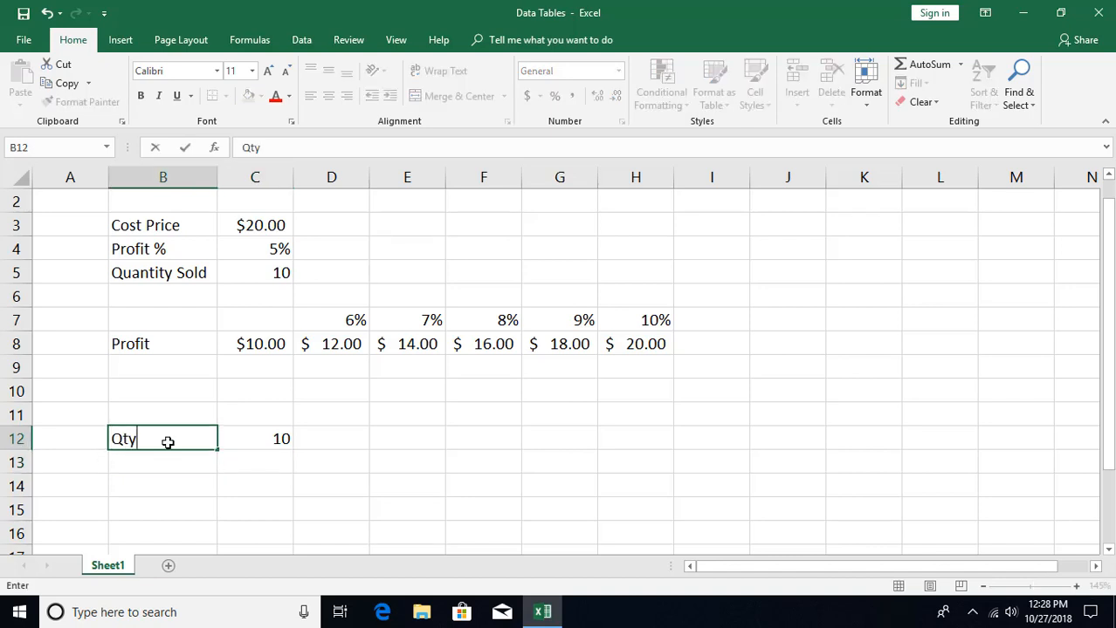
pyautogui.press('Return')
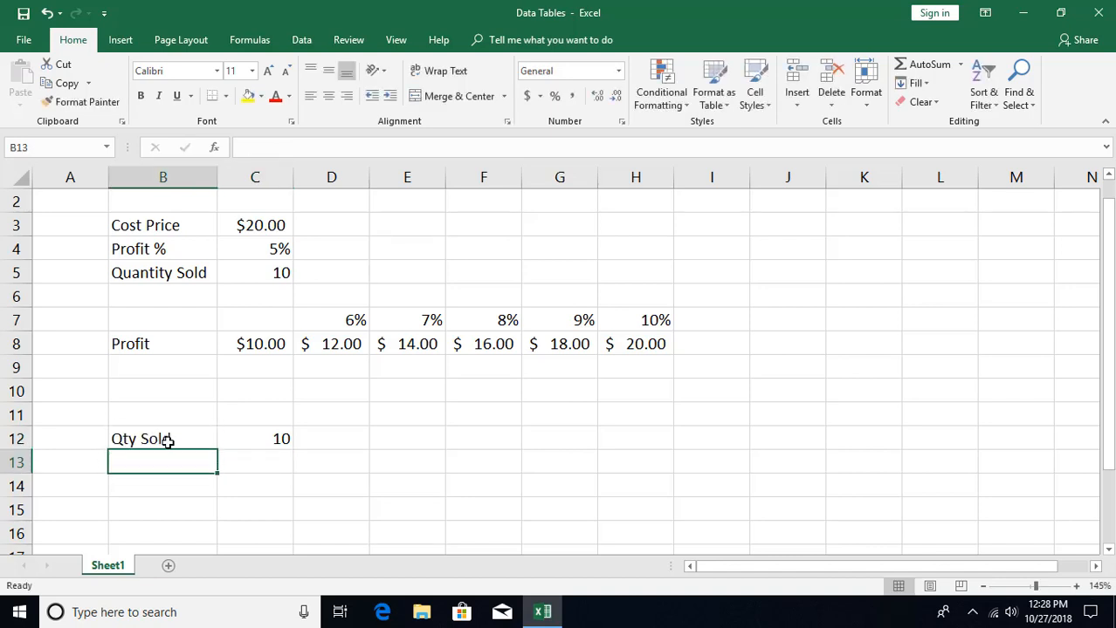
pyautogui.write('20')
pyautogui.press('Return')
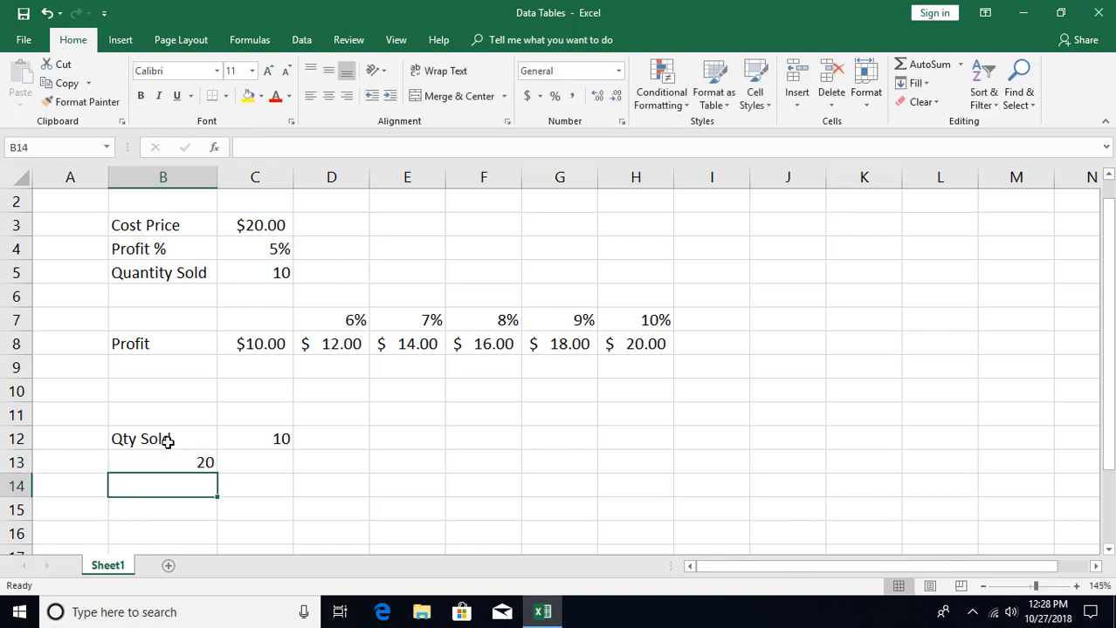
pyautogui.write('50')
pyautogui.press('Return')
pyautogui.write('100')
pyautogui.press('Return')
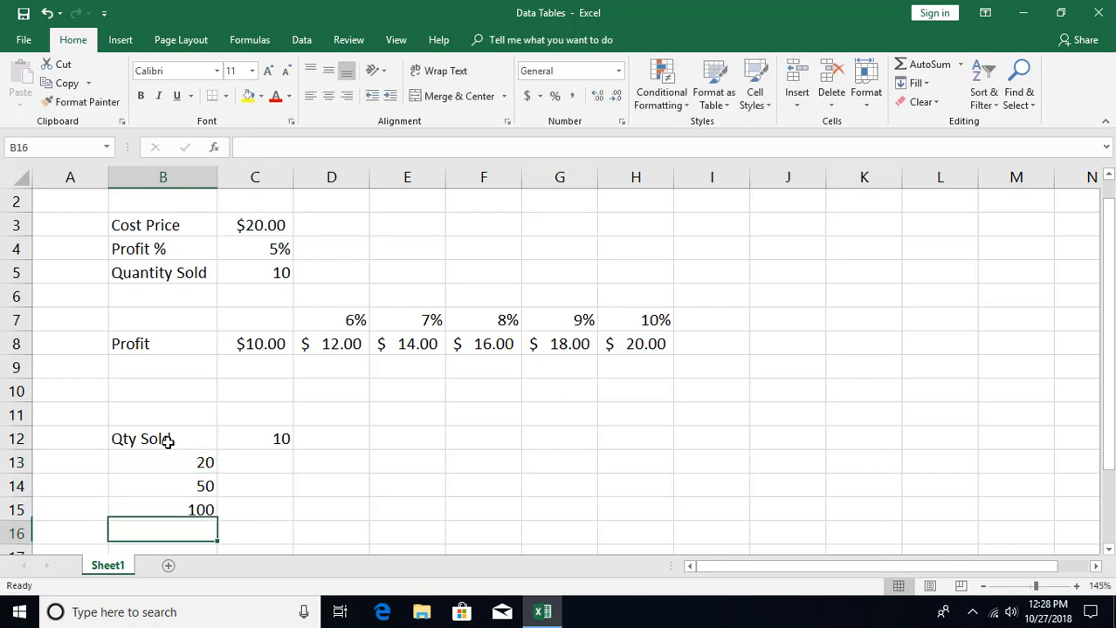
pyautogui.write('200')
pyautogui.press('Return')
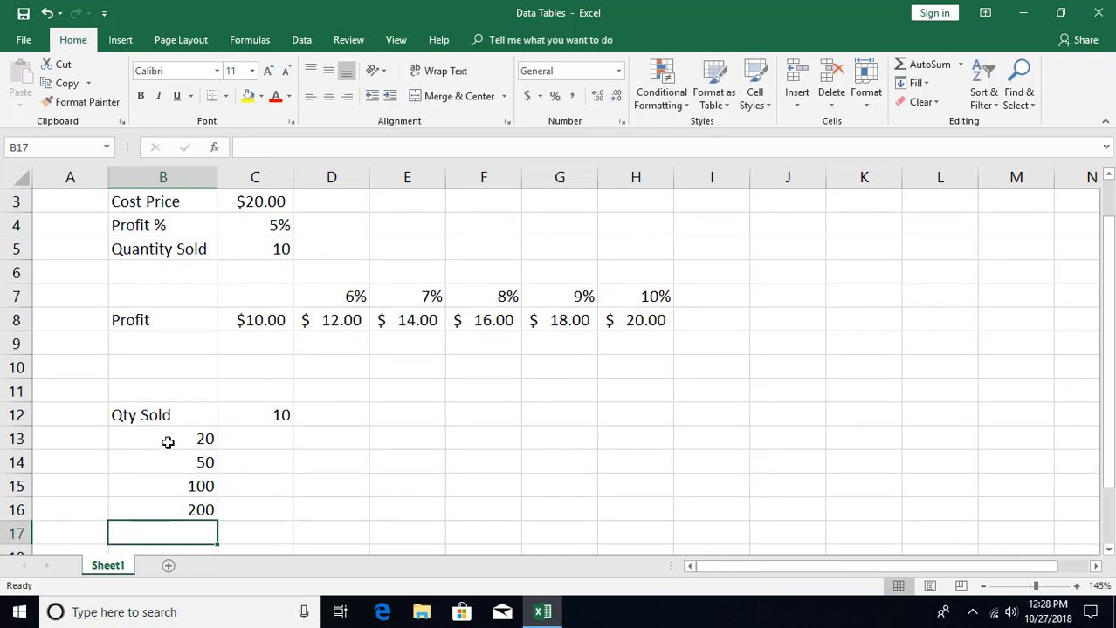
# - Create a one-variable What-If data table over B12:C16, using the Quantity Sold cell C5 as the column input cell
pyautogui.moveTo(175, 419); pyautogui.dragTo(247, 503)
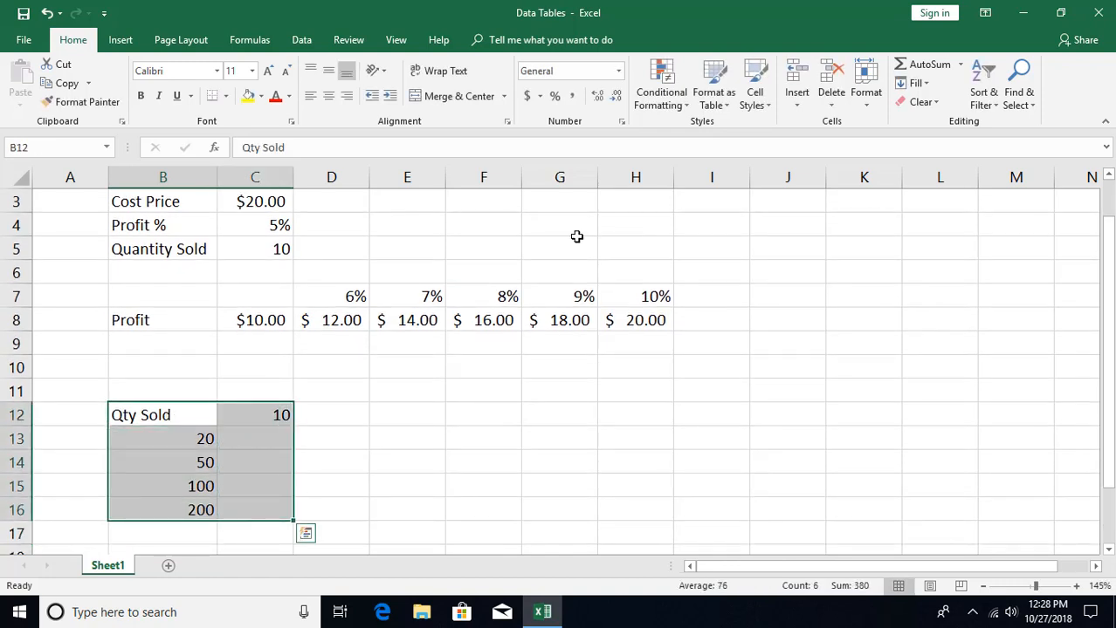
pyautogui.click(301, 40)
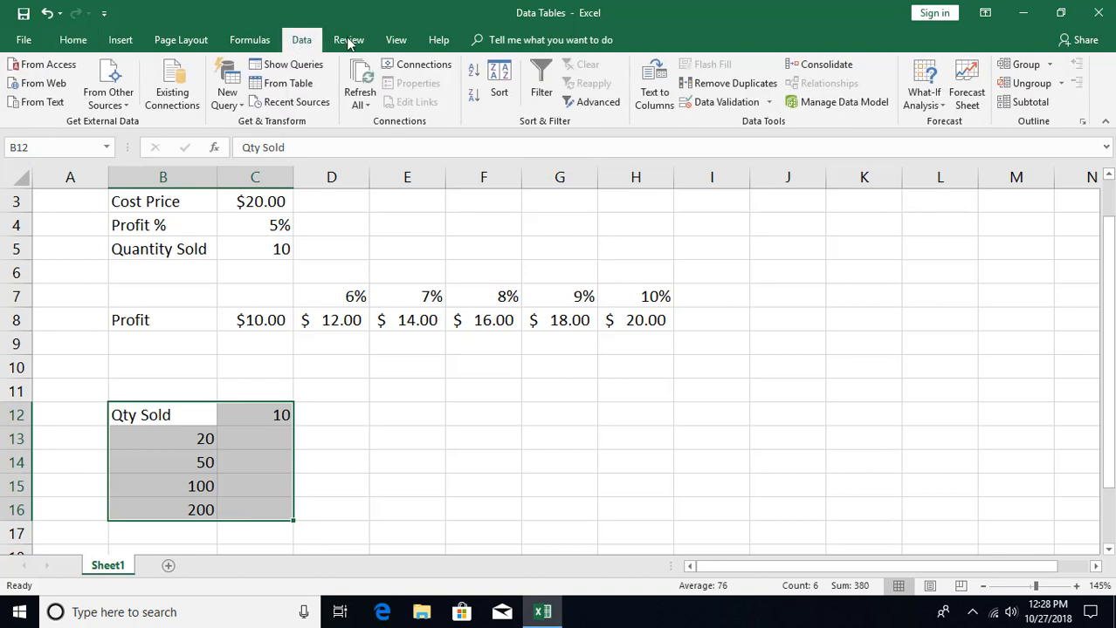
pyautogui.click(923, 96)
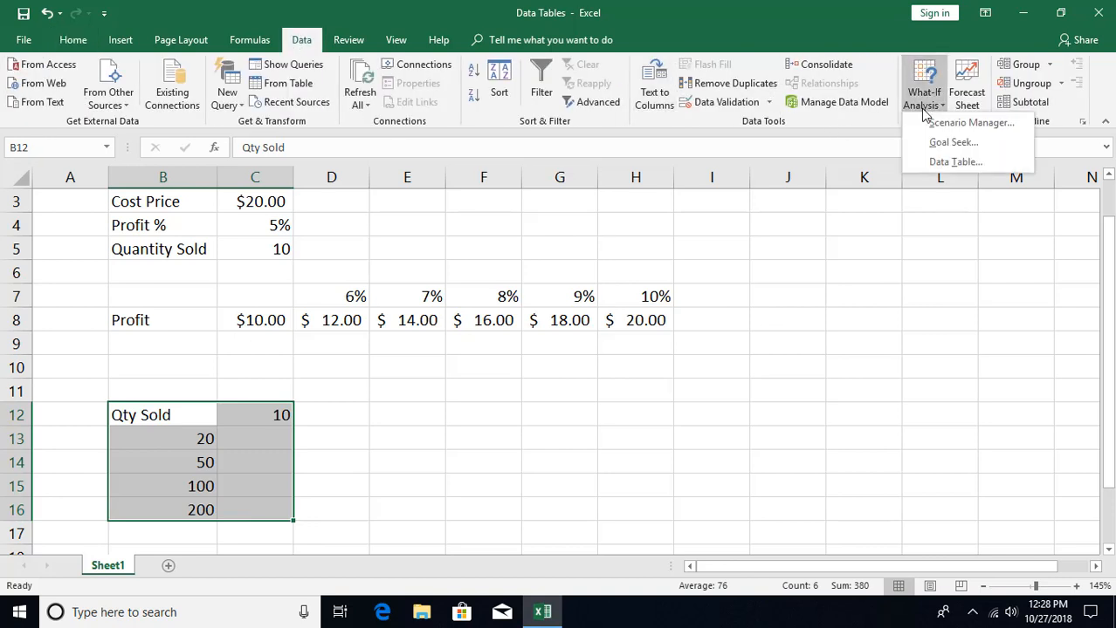
pyautogui.click(948, 160)
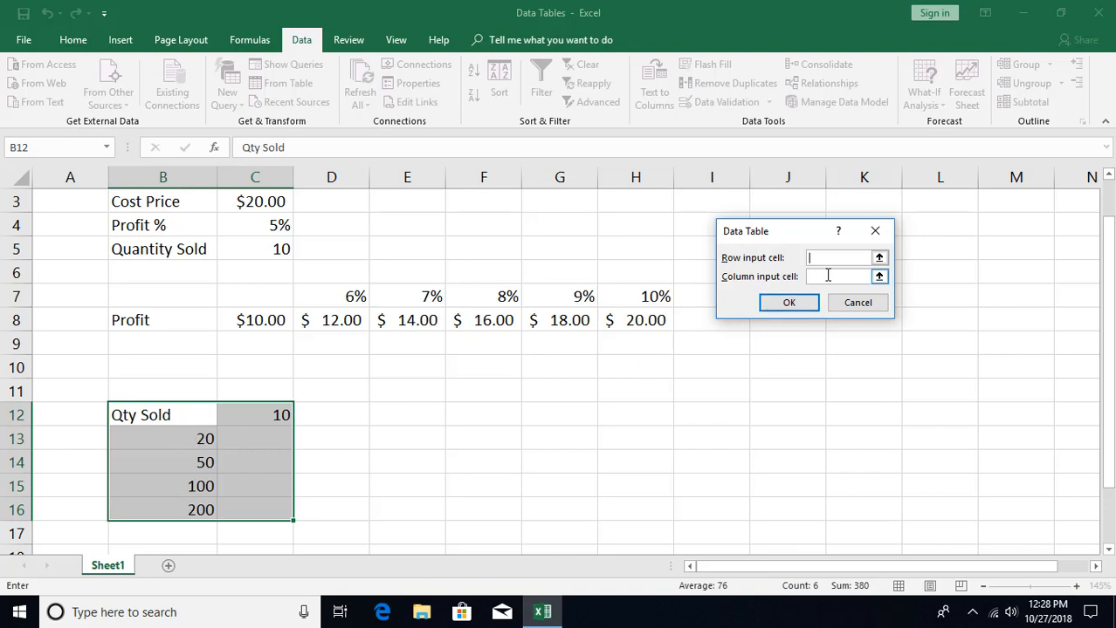
pyautogui.click(801, 278)
pyautogui.click(264, 254)
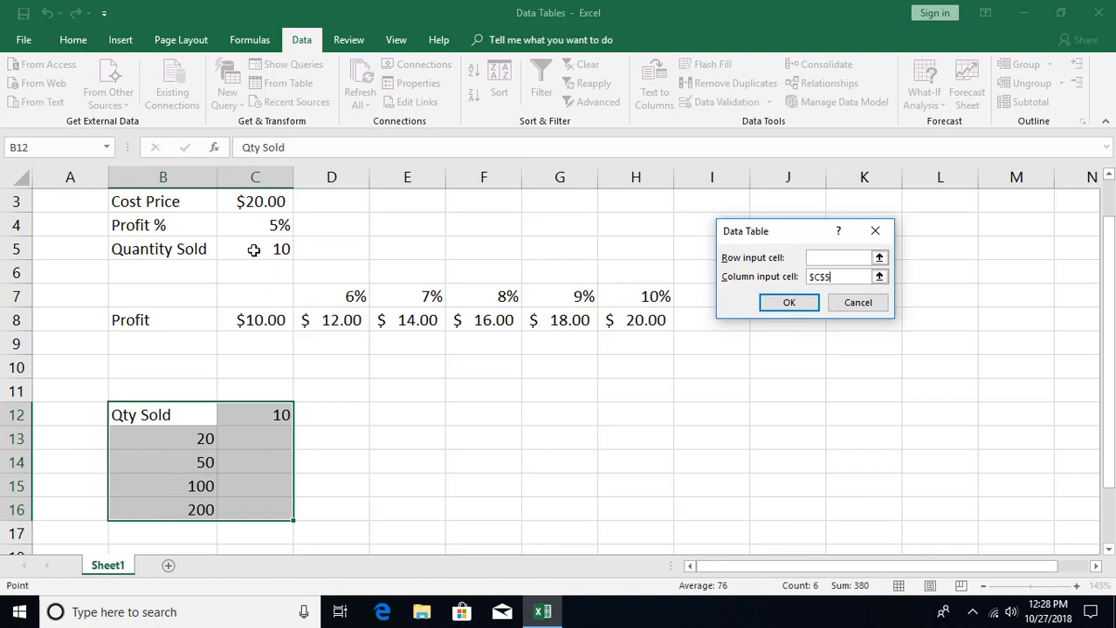
pyautogui.click(791, 310)
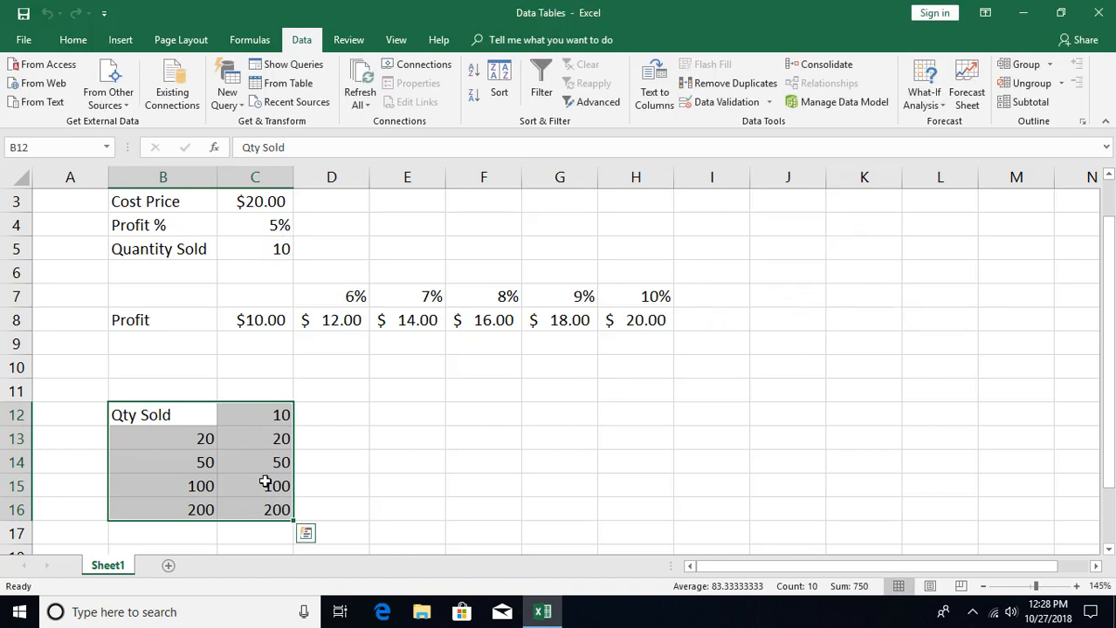
# - Format the formula cell and data table results in C12:C16 as currency with two decimals
pyautogui.click(264, 483)
pyautogui.click(191, 441)
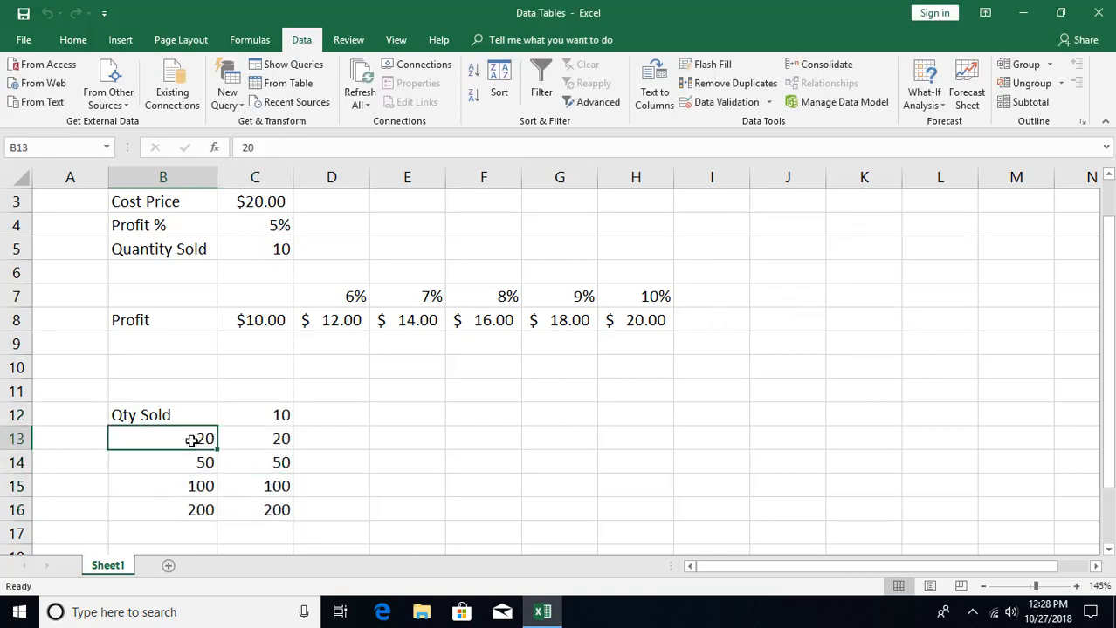
pyautogui.click(274, 441)
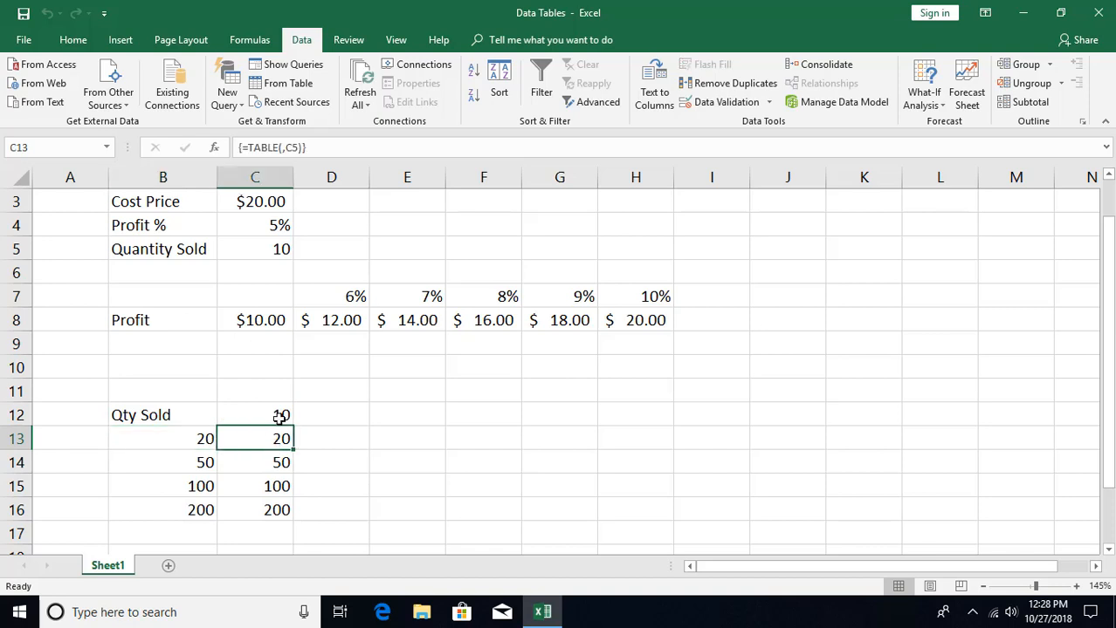
pyautogui.moveTo(272, 415); pyautogui.dragTo(271, 510)
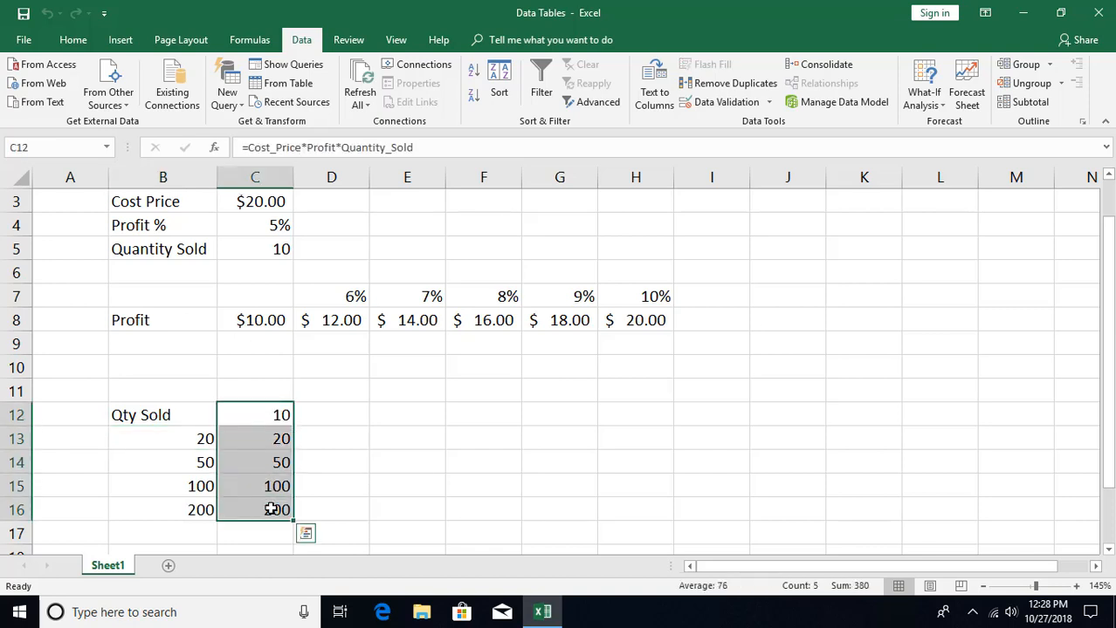
pyautogui.hotkey('ctrl', 'shift', '4')
pyautogui.click(272, 510)
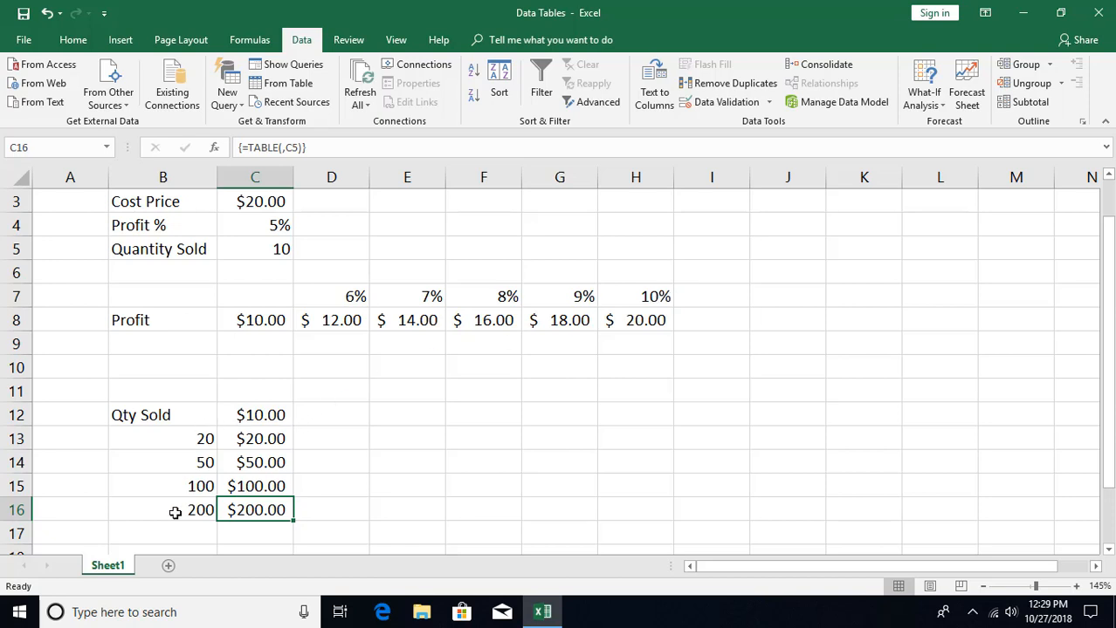
# - Enter the profit formula =Cost_Price*Profit*Quantity_Sold in B19 as the corner cell of a two-variable data table
pyautogui.scroll(-2, 189, 485)
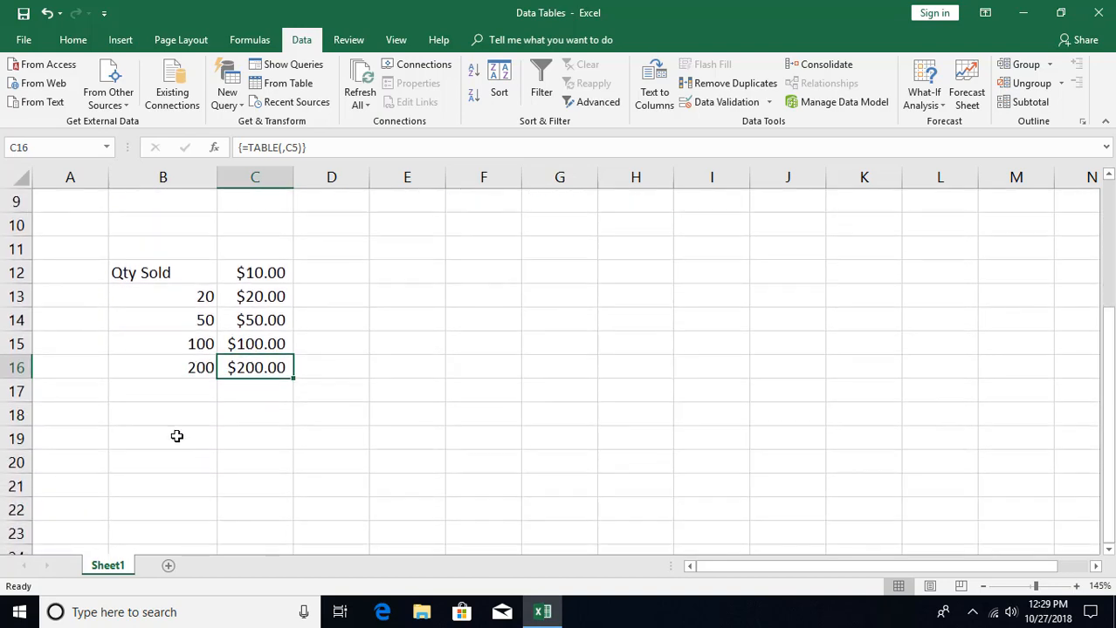
pyautogui.scroll(-1, 236, 449)
pyautogui.click(190, 369)
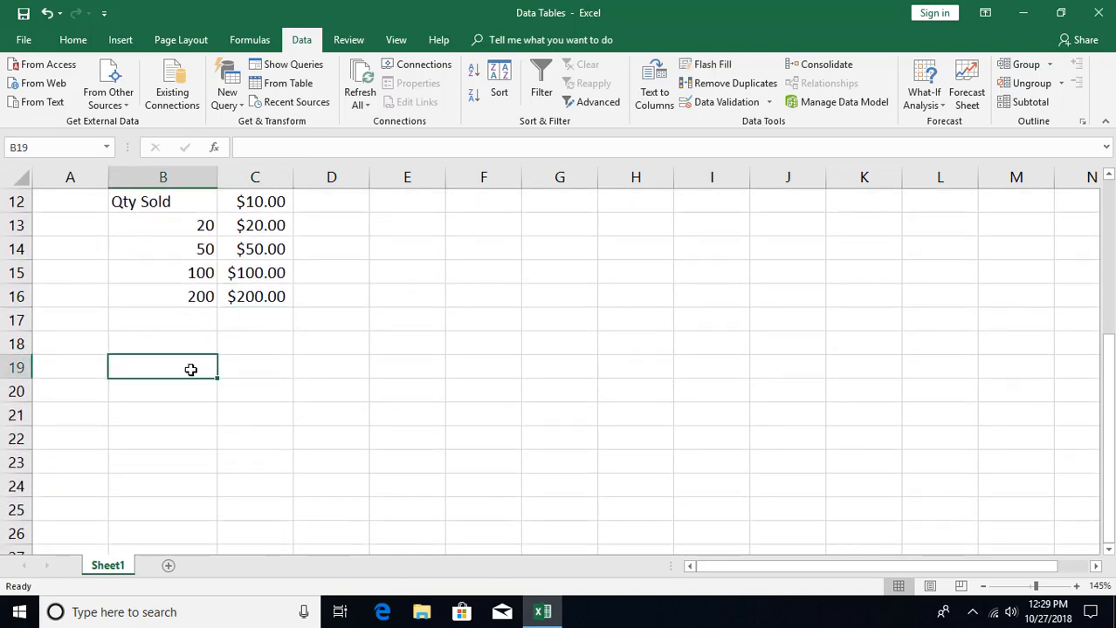
pyautogui.write('=cos')
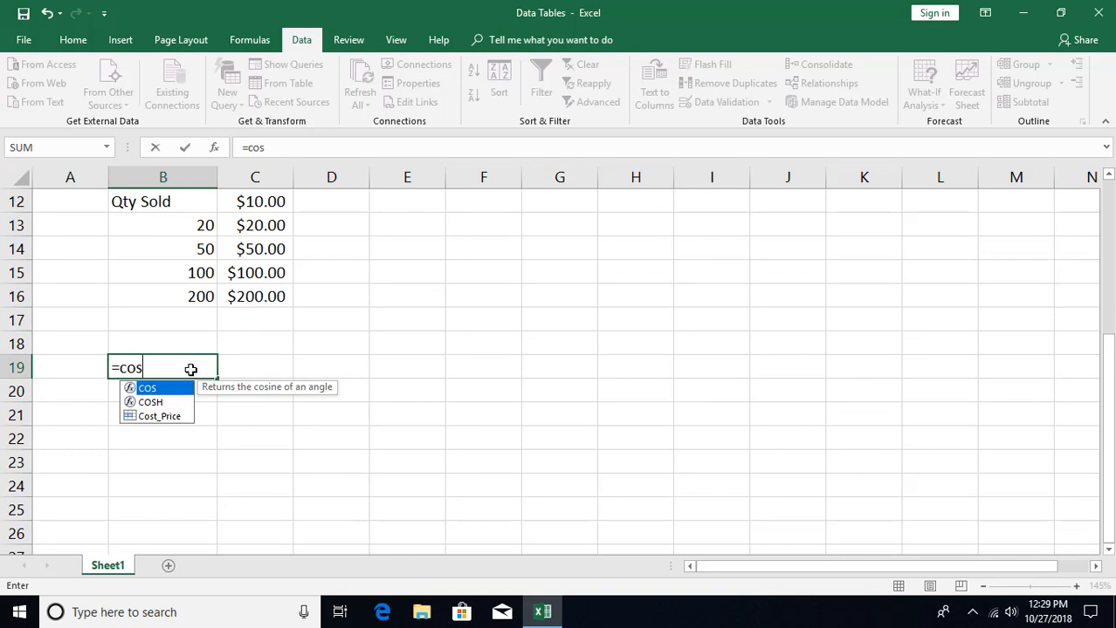
pyautogui.press('Down')
pyautogui.press('Down')
pyautogui.press('Tab')
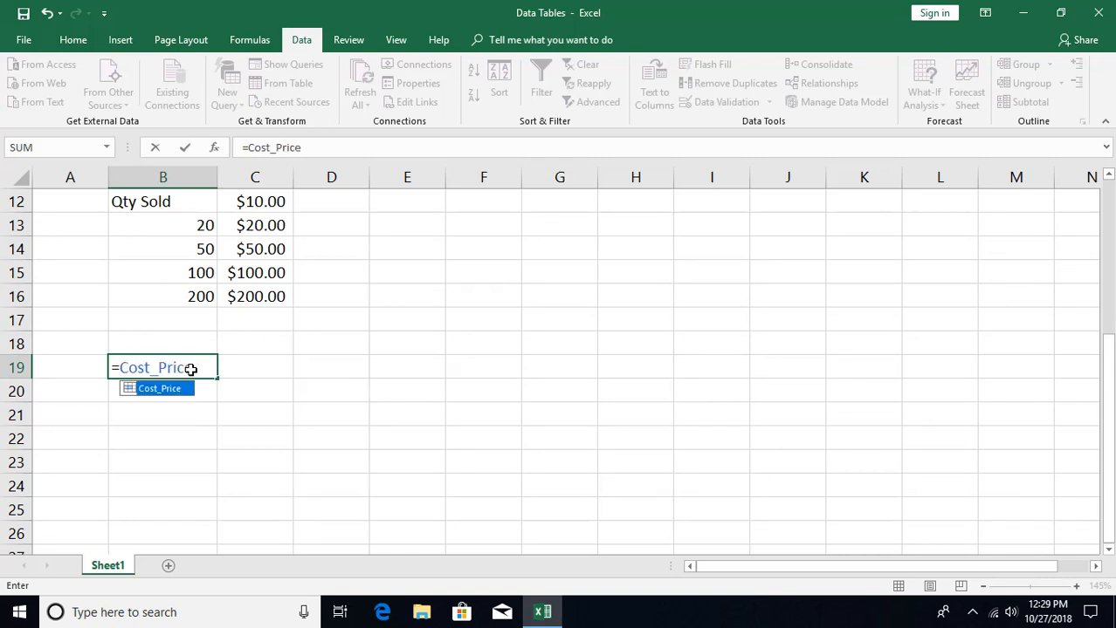
pyautogui.write('*pro')
pyautogui.press('Down')
pyautogui.press('Down')
pyautogui.press('Tab')
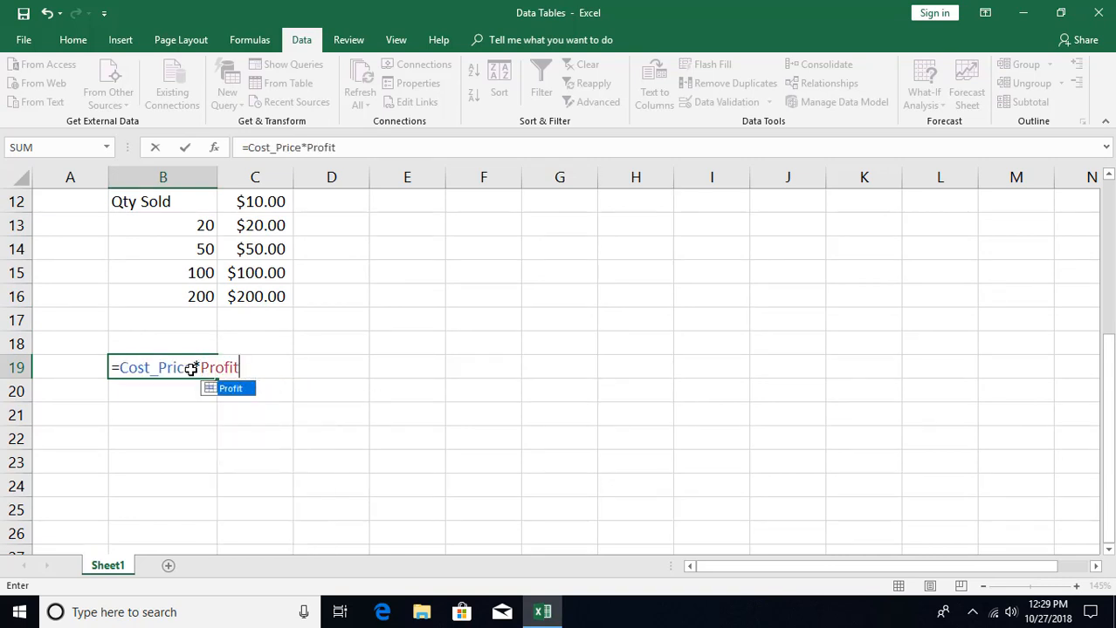
pyautogui.write('*qty')
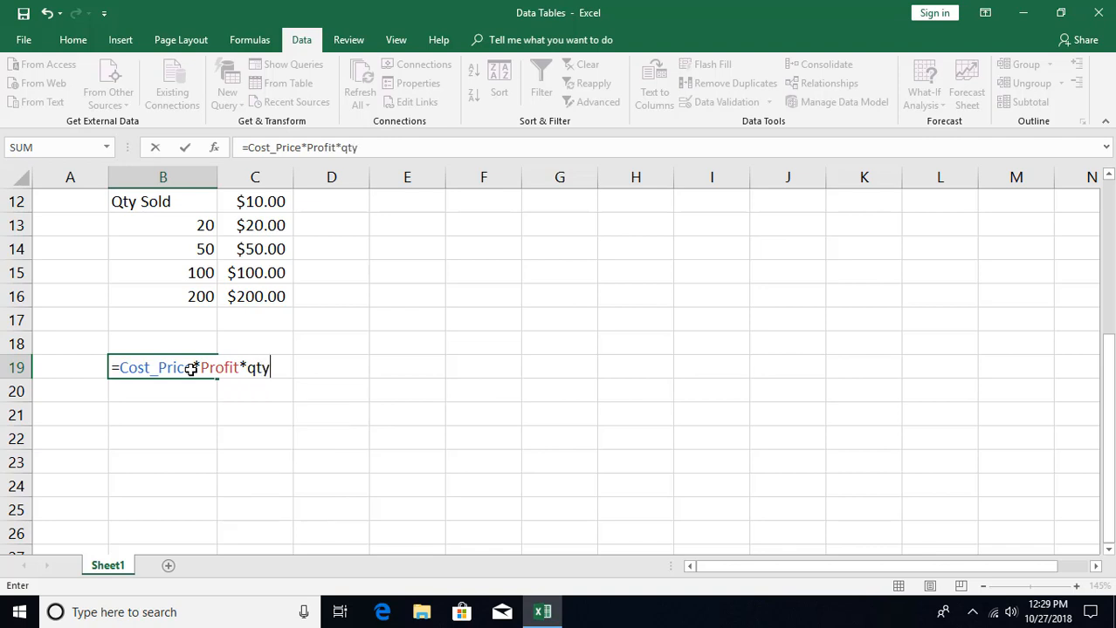
pyautogui.press('BackSpace')
pyautogui.write('uantity_Sold')
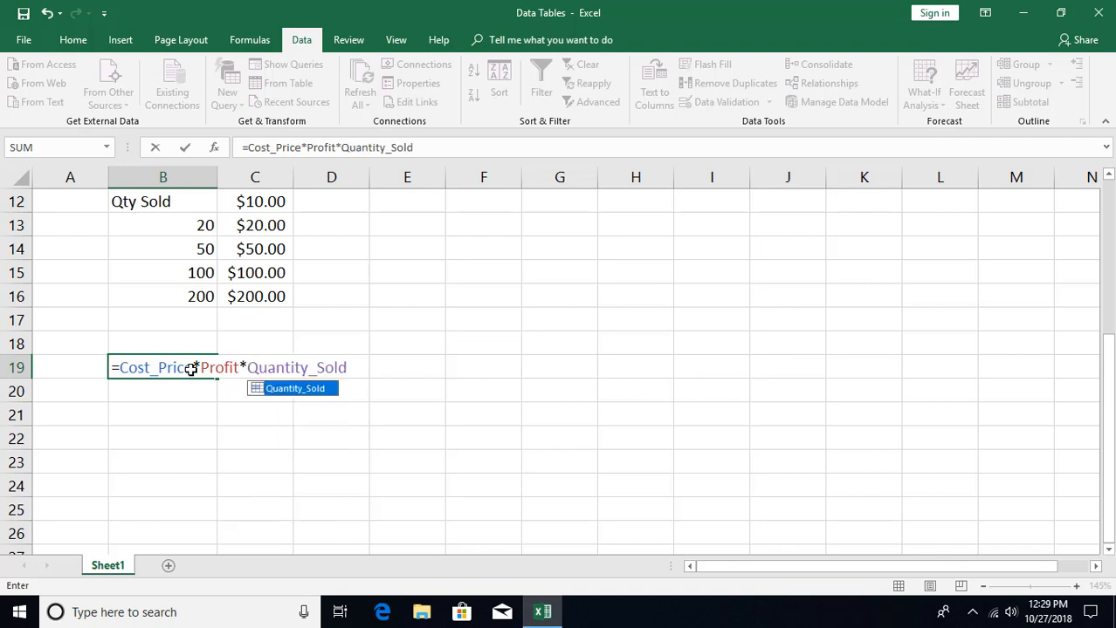
pyautogui.press('Return')
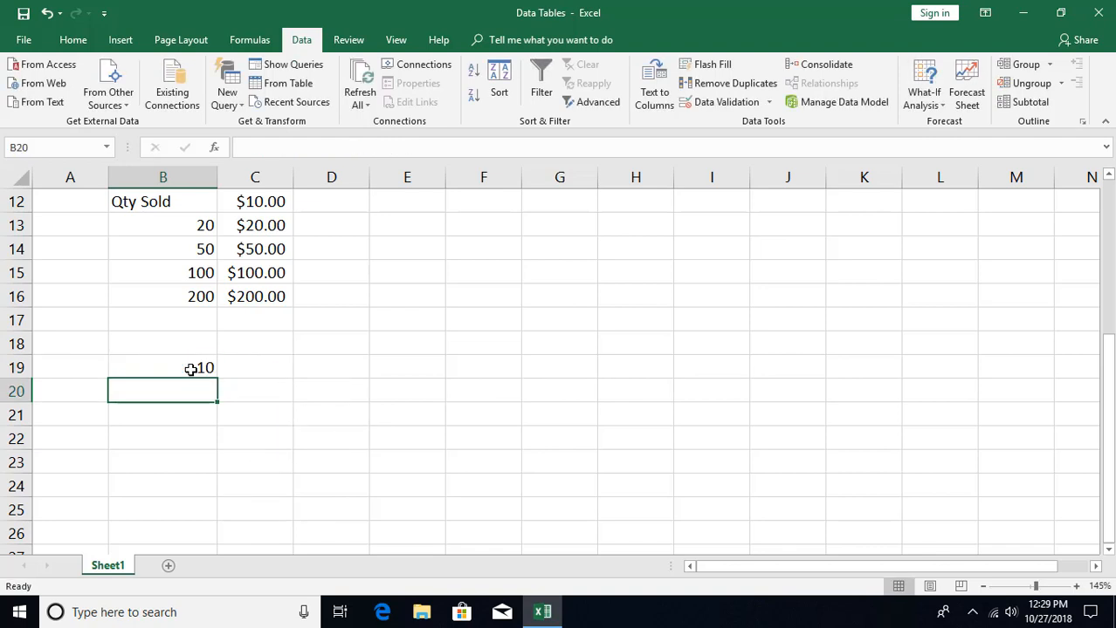
# - Enter 6% in C19 and 7% in D19, and fill the percentage series across to 10% in G19
pyautogui.click(271, 368)
pyautogui.write('6')
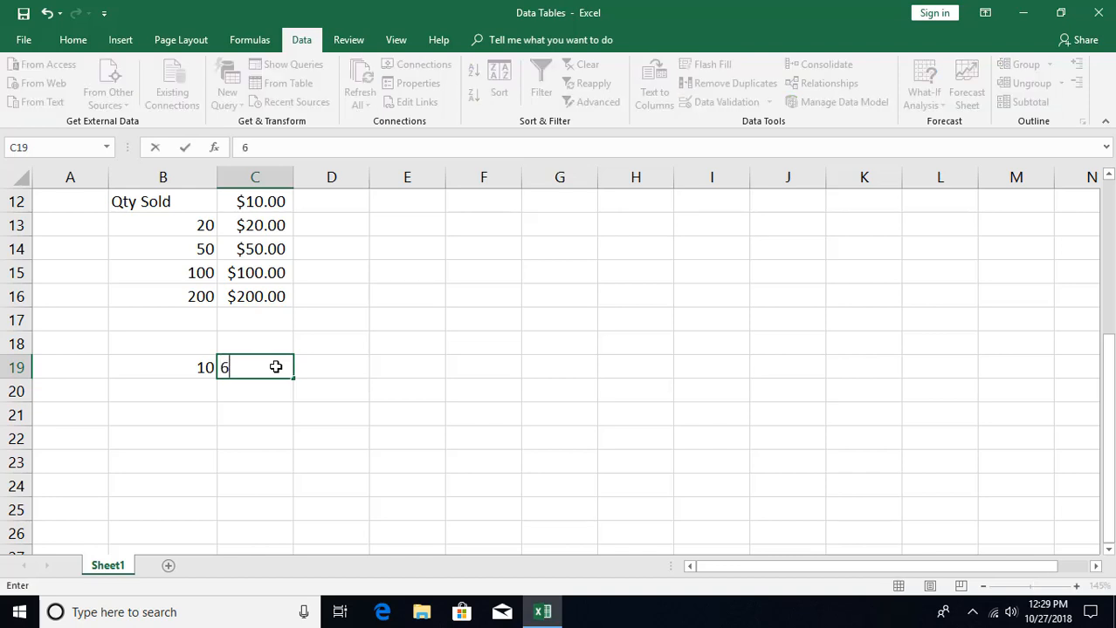
pyautogui.write('%')
pyautogui.press('Tab')
pyautogui.write('7%')
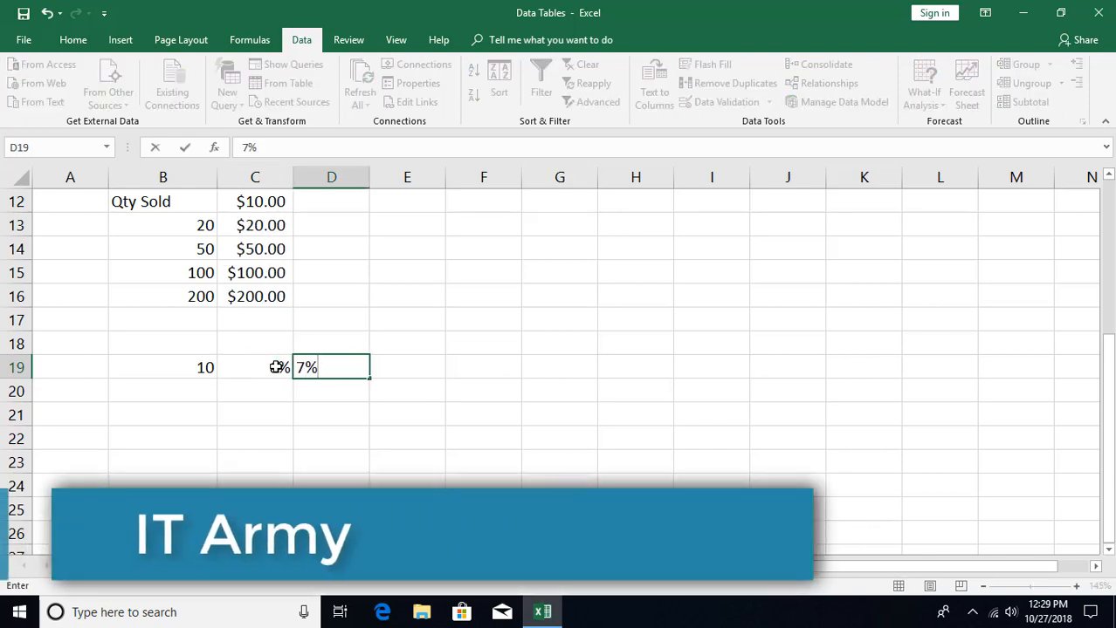
pyautogui.press('Return')
pyautogui.moveTo(278, 367); pyautogui.dragTo(295, 376)
pyautogui.moveTo(369, 378); pyautogui.dragTo(576, 378)
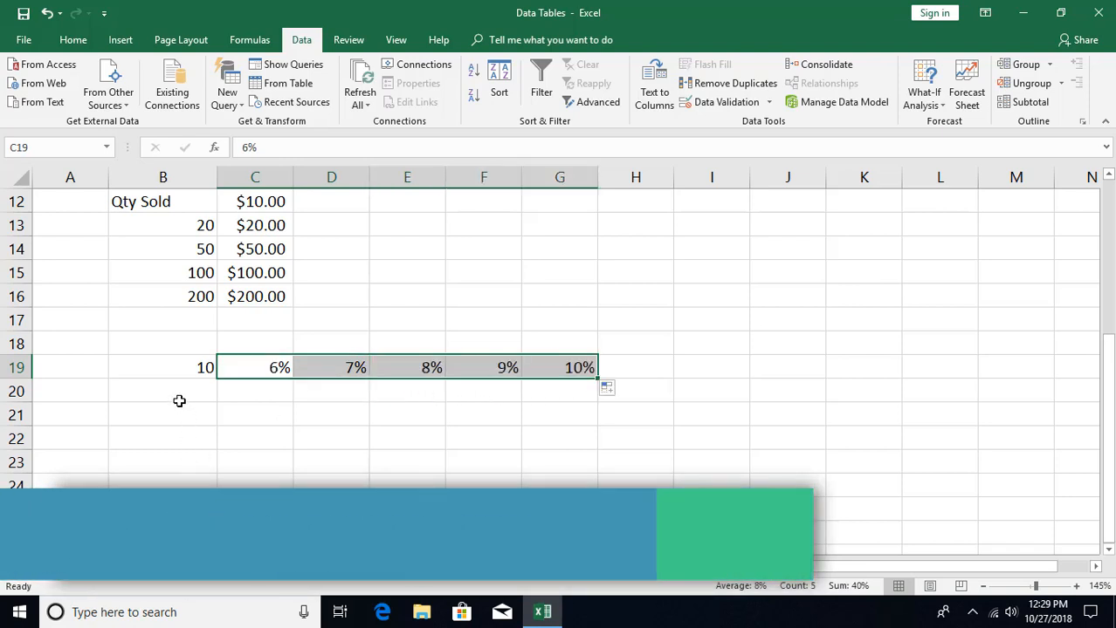
# - List the quantities 20, 50, 100 and 200 in B20:B23 below the formula cell
pyautogui.click(179, 394)
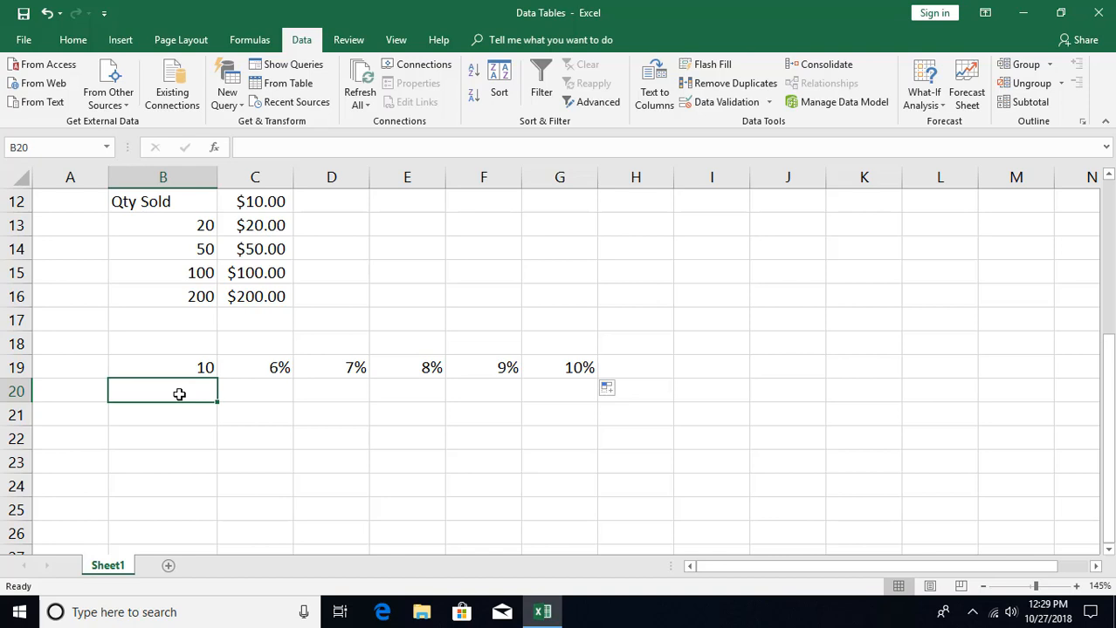
pyautogui.write('20')
pyautogui.press('Return')
pyautogui.write('50')
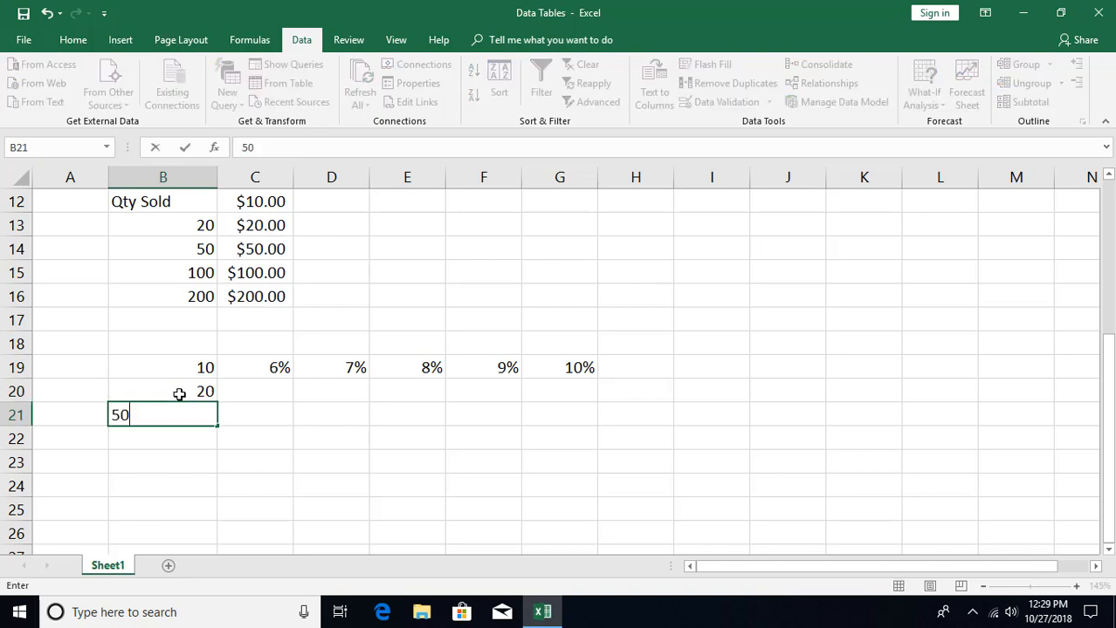
pyautogui.press('Return')
pyautogui.write('100')
pyautogui.press('Return')
pyautogui.write('200')
pyautogui.press('Return')
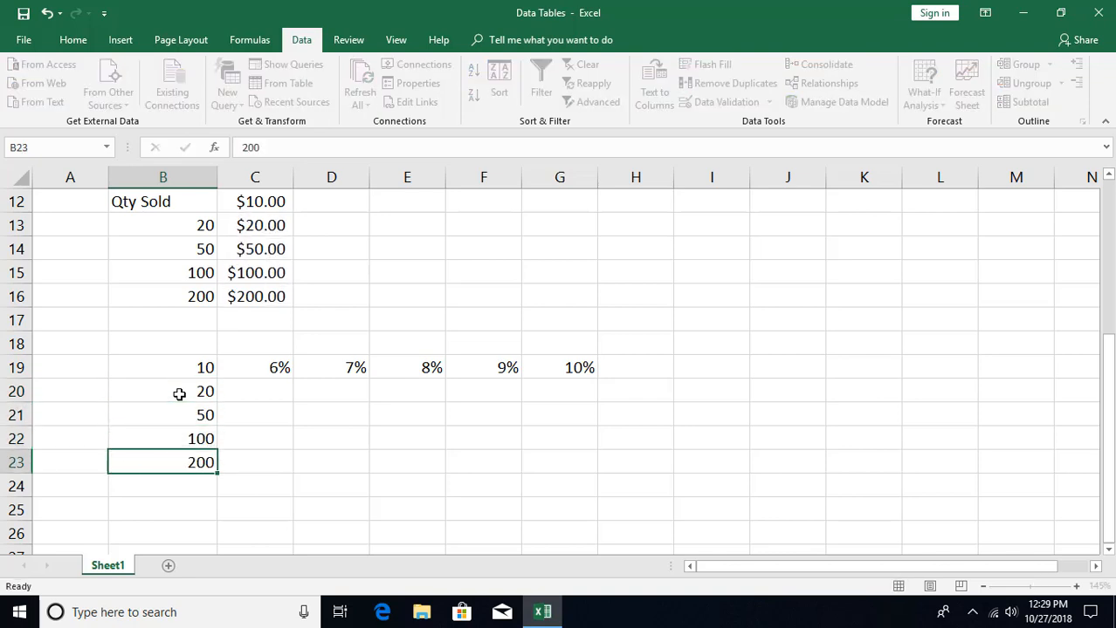
# - Create a two-variable What-If data table over B19:G23 with C4 as the row input cell and C5 as the column input cell
pyautogui.click(204, 368)
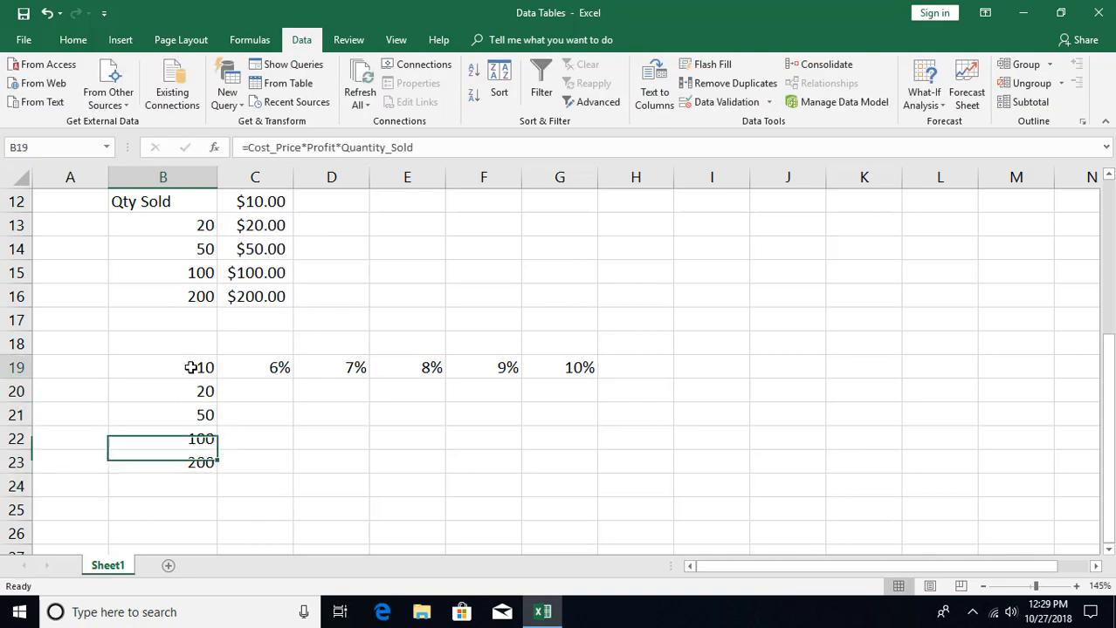
pyautogui.moveTo(201, 391); pyautogui.dragTo(191, 457)
pyautogui.moveTo(266, 364); pyautogui.dragTo(576, 367)
pyautogui.click(428, 435)
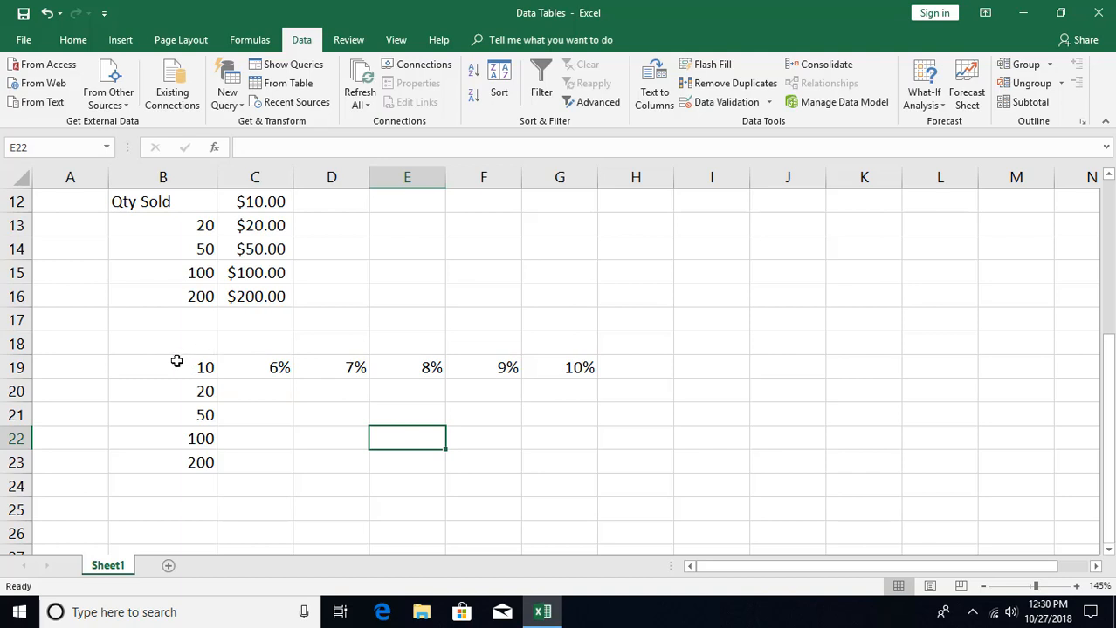
pyautogui.moveTo(177, 361); pyautogui.dragTo(534, 447)
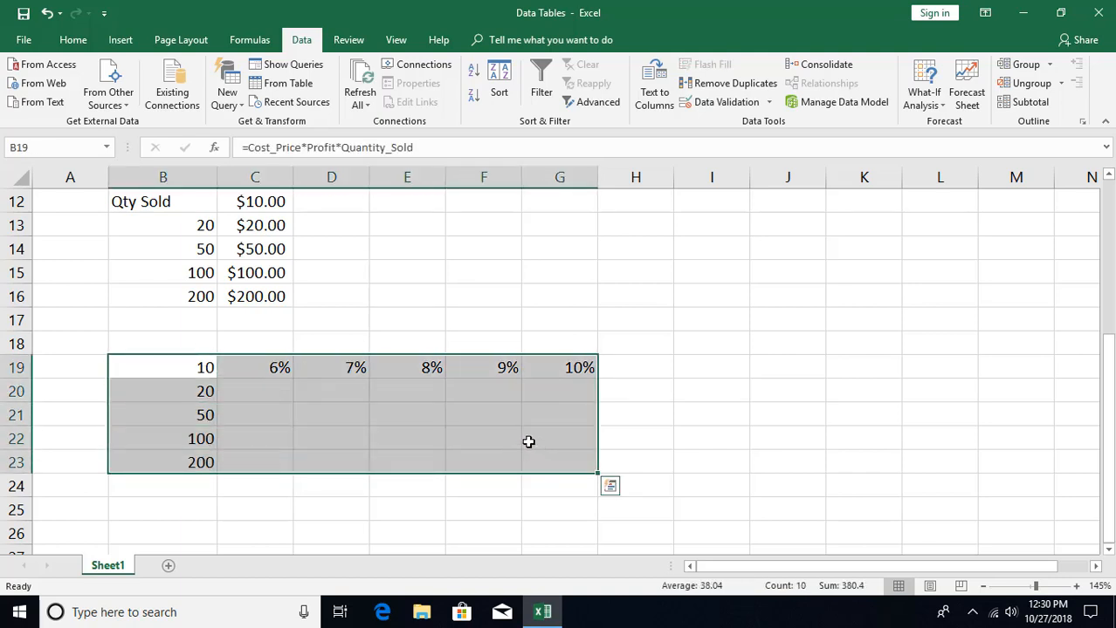
pyautogui.click(925, 107)
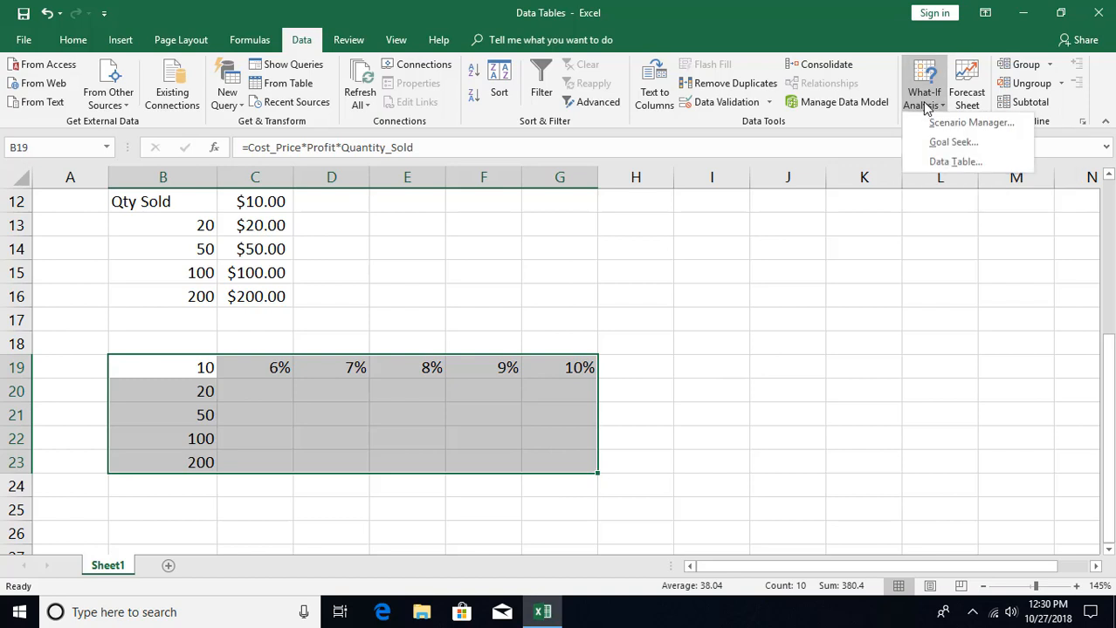
pyautogui.click(940, 164)
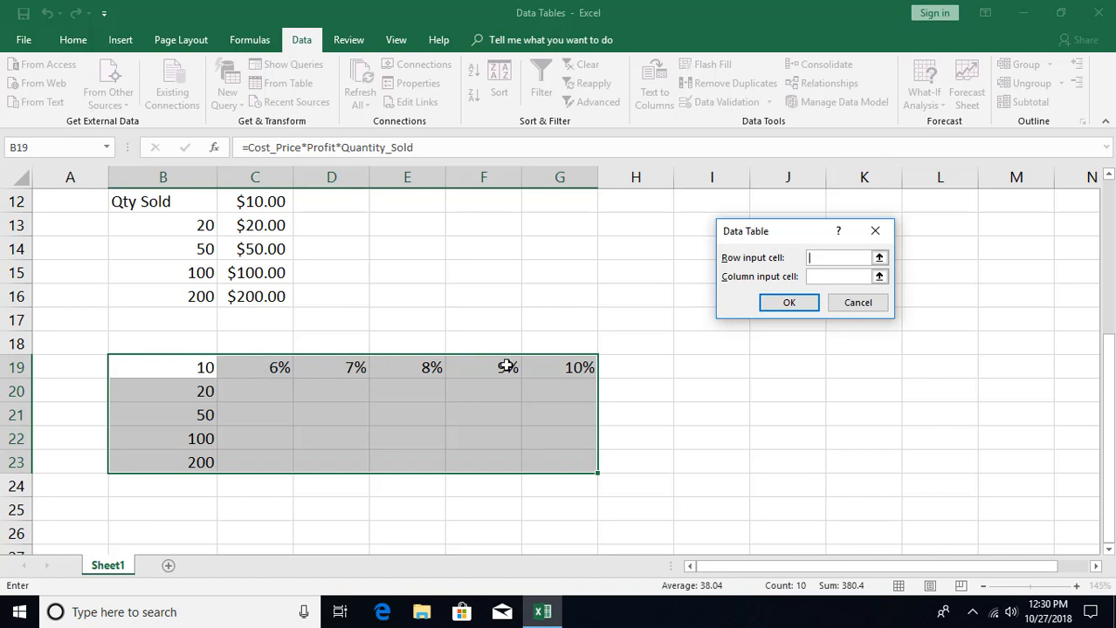
pyautogui.scroll(3, 506, 366)
pyautogui.click(258, 226)
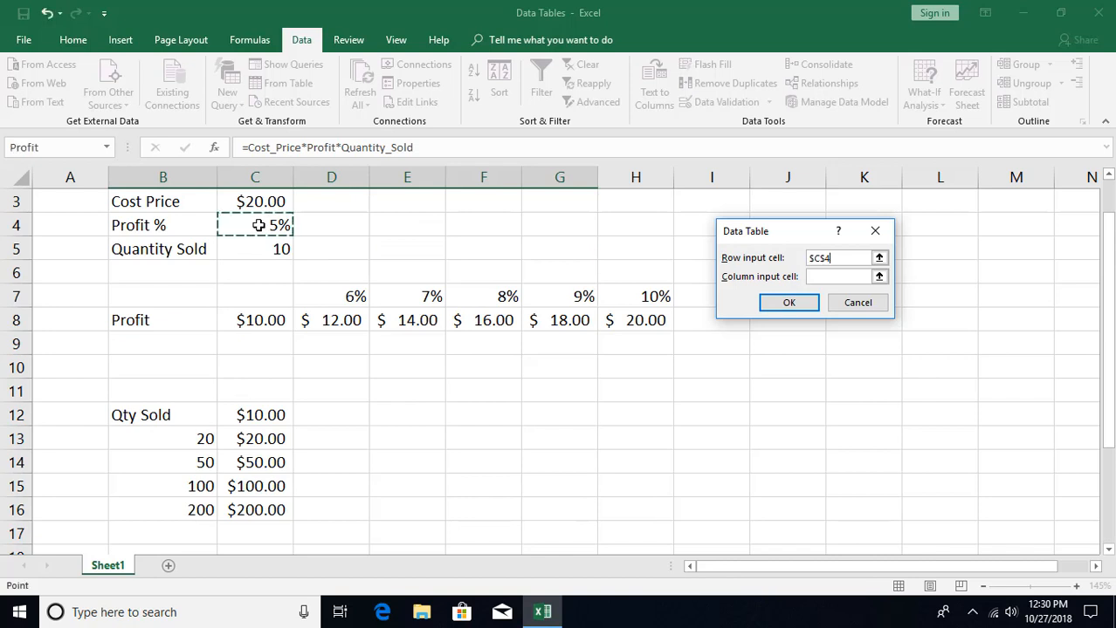
pyautogui.click(829, 277)
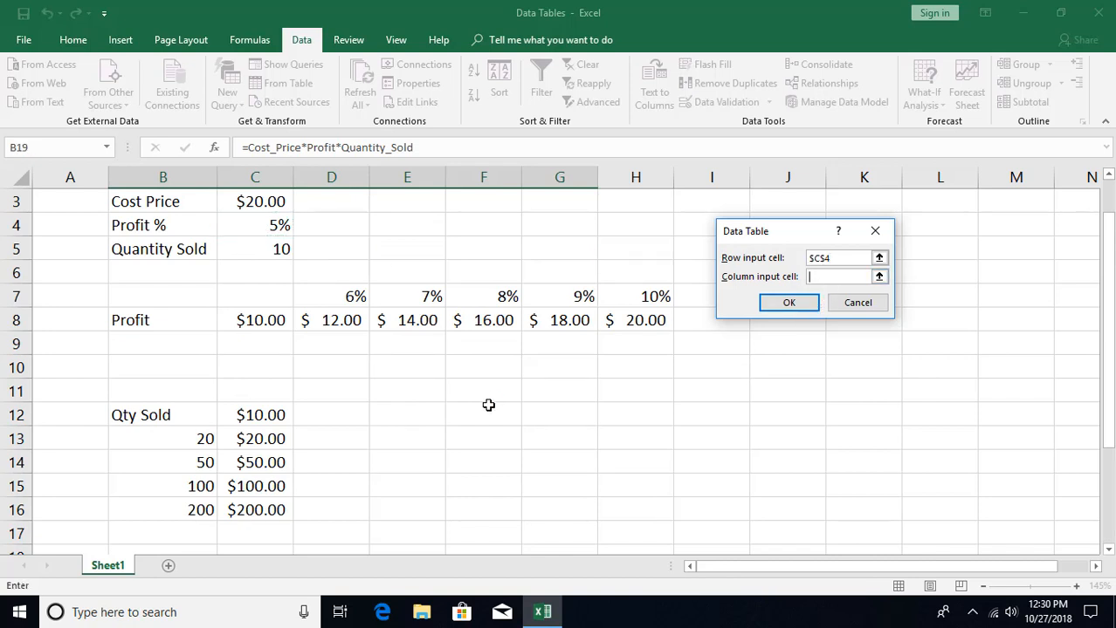
pyautogui.click(258, 249)
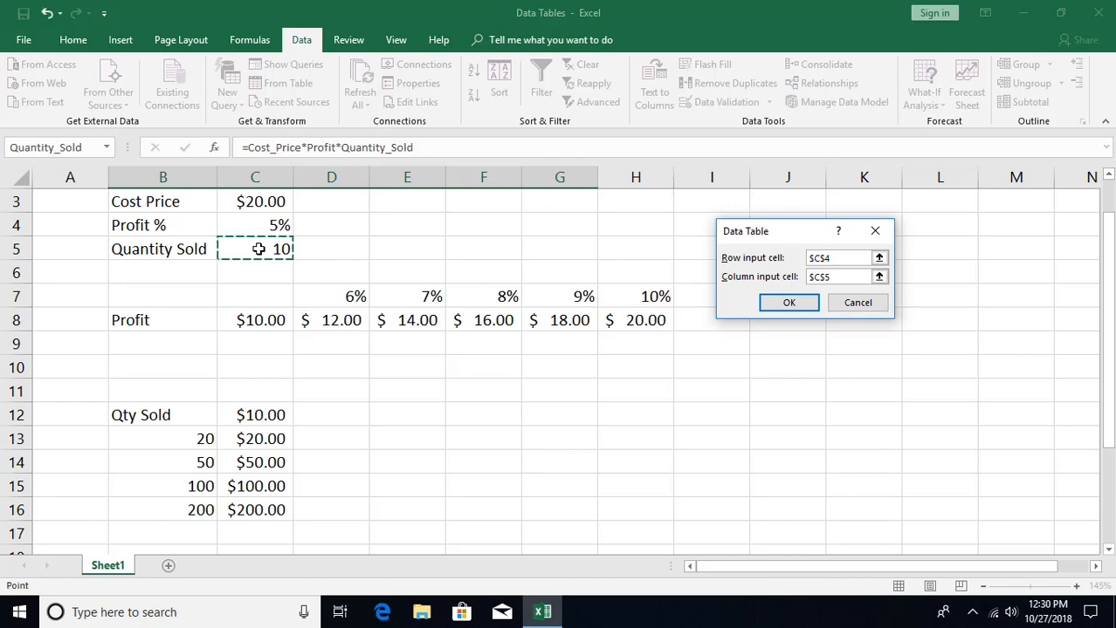
pyautogui.scroll(-1, 602, 434)
pyautogui.click(788, 302)
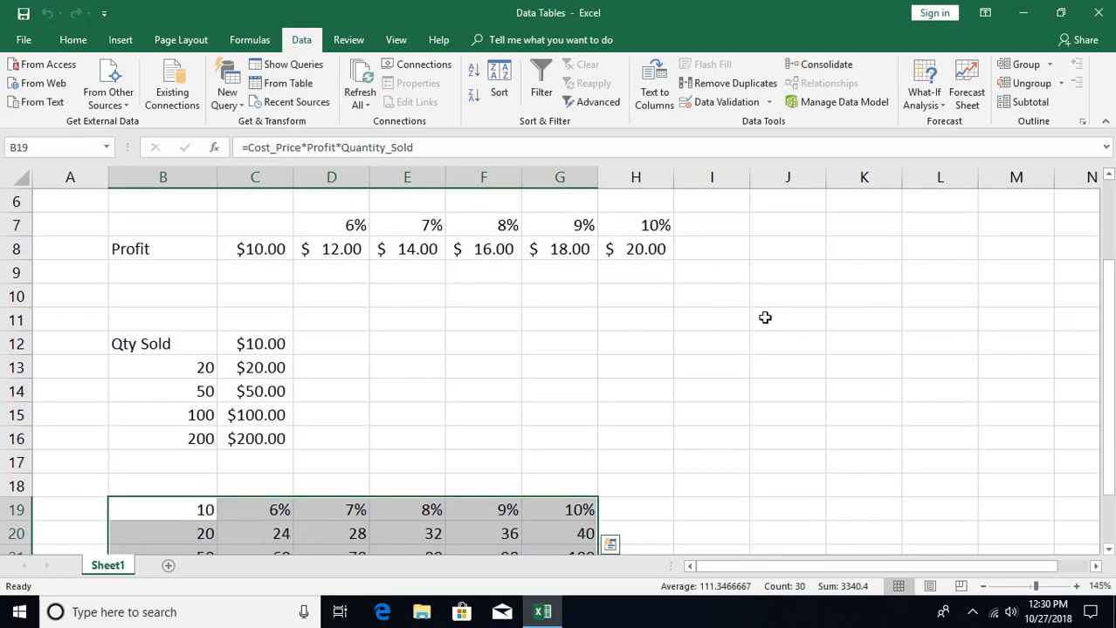
# - Examine how the two-variable table's results match their quantity and profit percentage headings, from C20 through G23
pyautogui.scroll(-2, 764, 318)
pyautogui.click(433, 438)
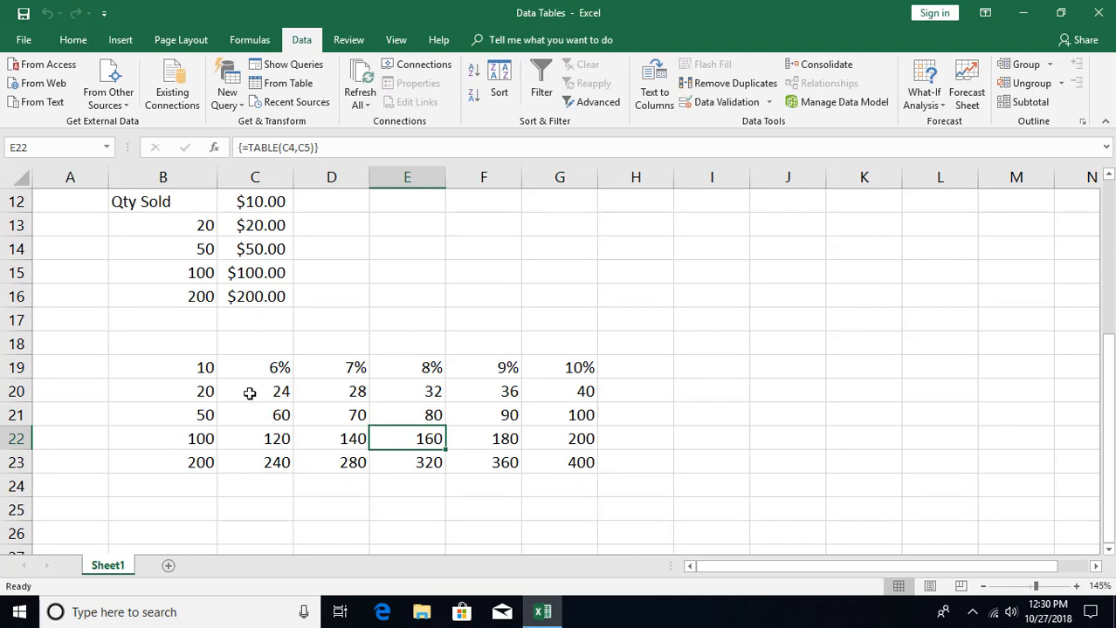
pyautogui.click(193, 392)
pyautogui.click(276, 367)
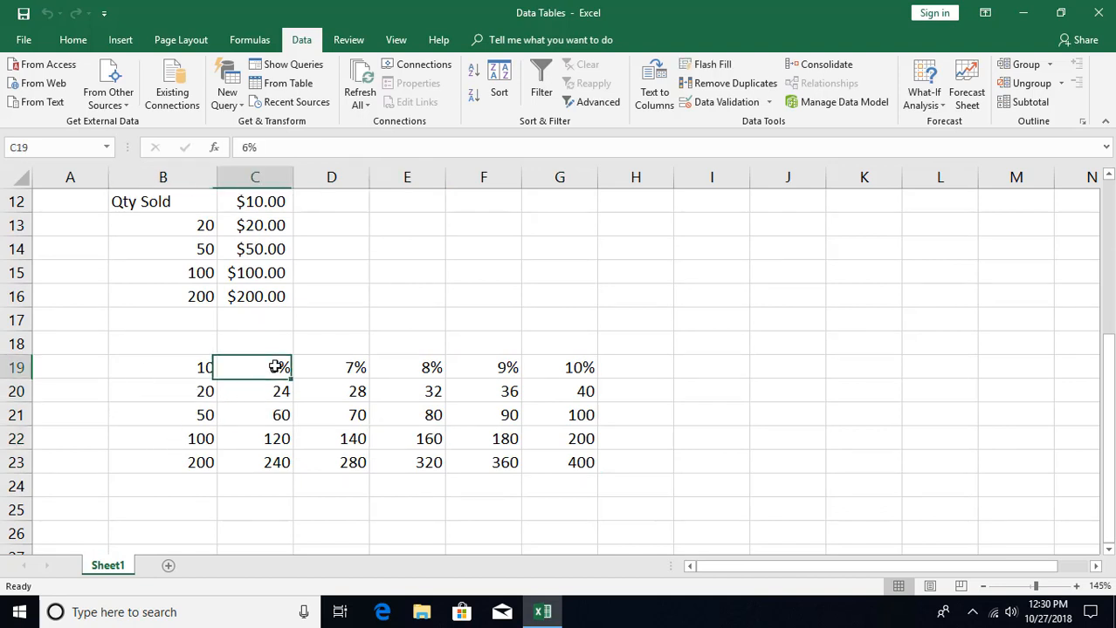
pyautogui.click(273, 393)
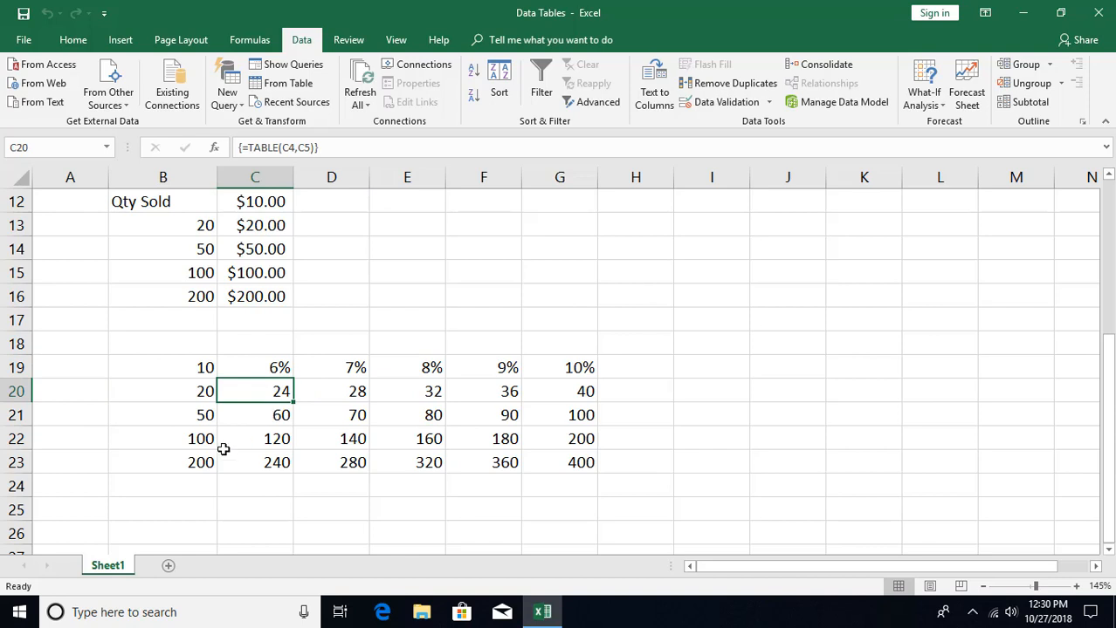
pyautogui.click(194, 463)
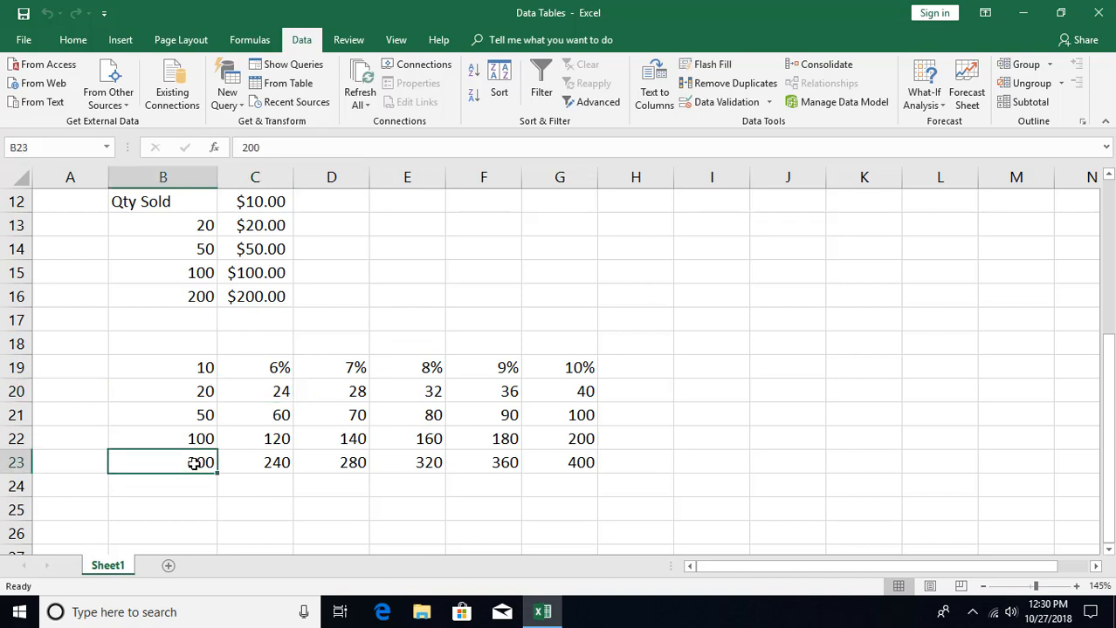
pyautogui.click(566, 369)
pyautogui.click(576, 463)
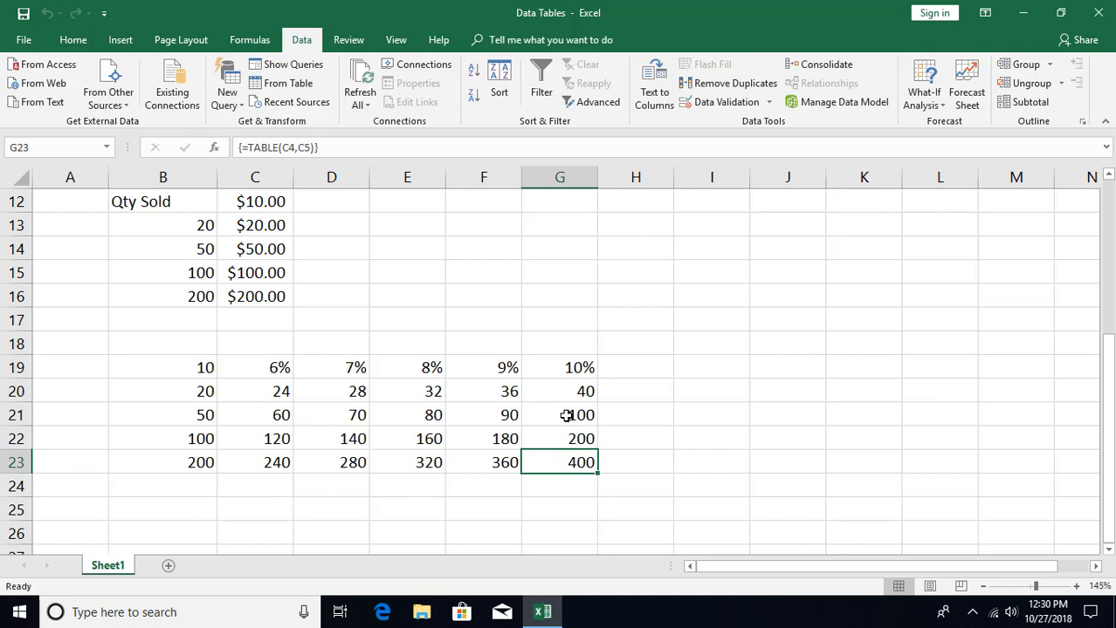
# - Format the two-variable data table results in C20:G23 as currency with two decimals
pyautogui.moveTo(259, 391); pyautogui.dragTo(554, 467)
pyautogui.hotkey('ctrl', 'shift', '4')
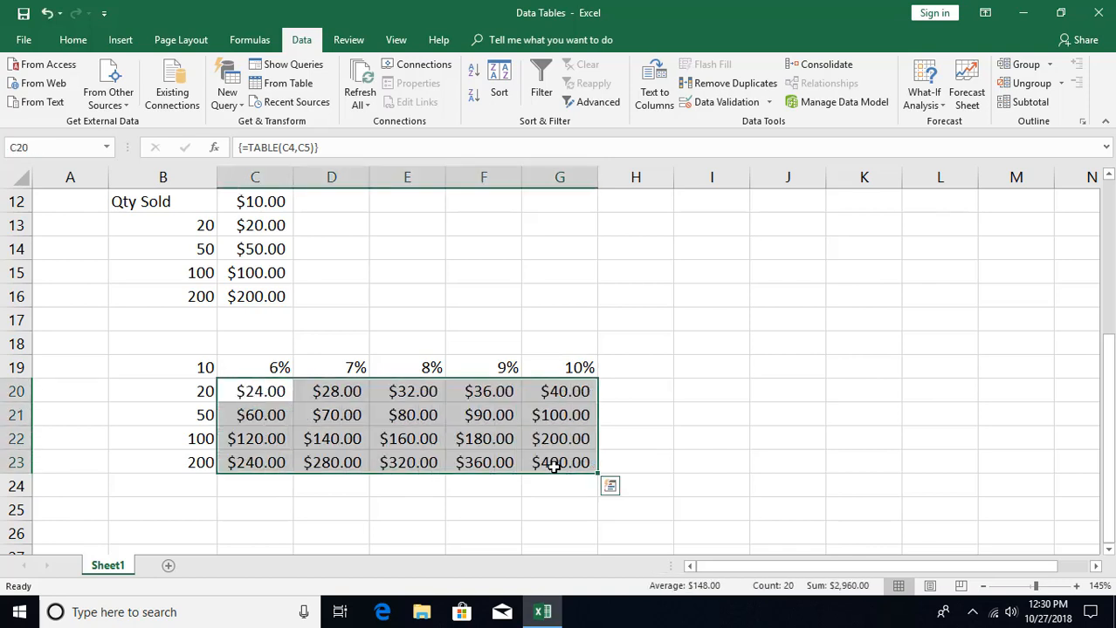
pyautogui.click(476, 419)
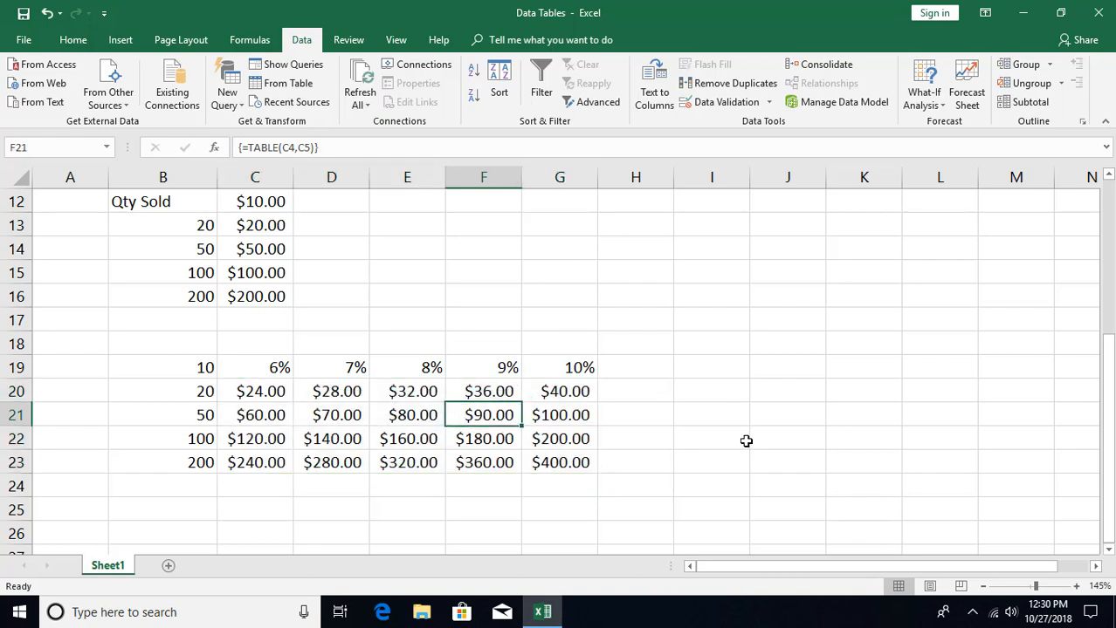